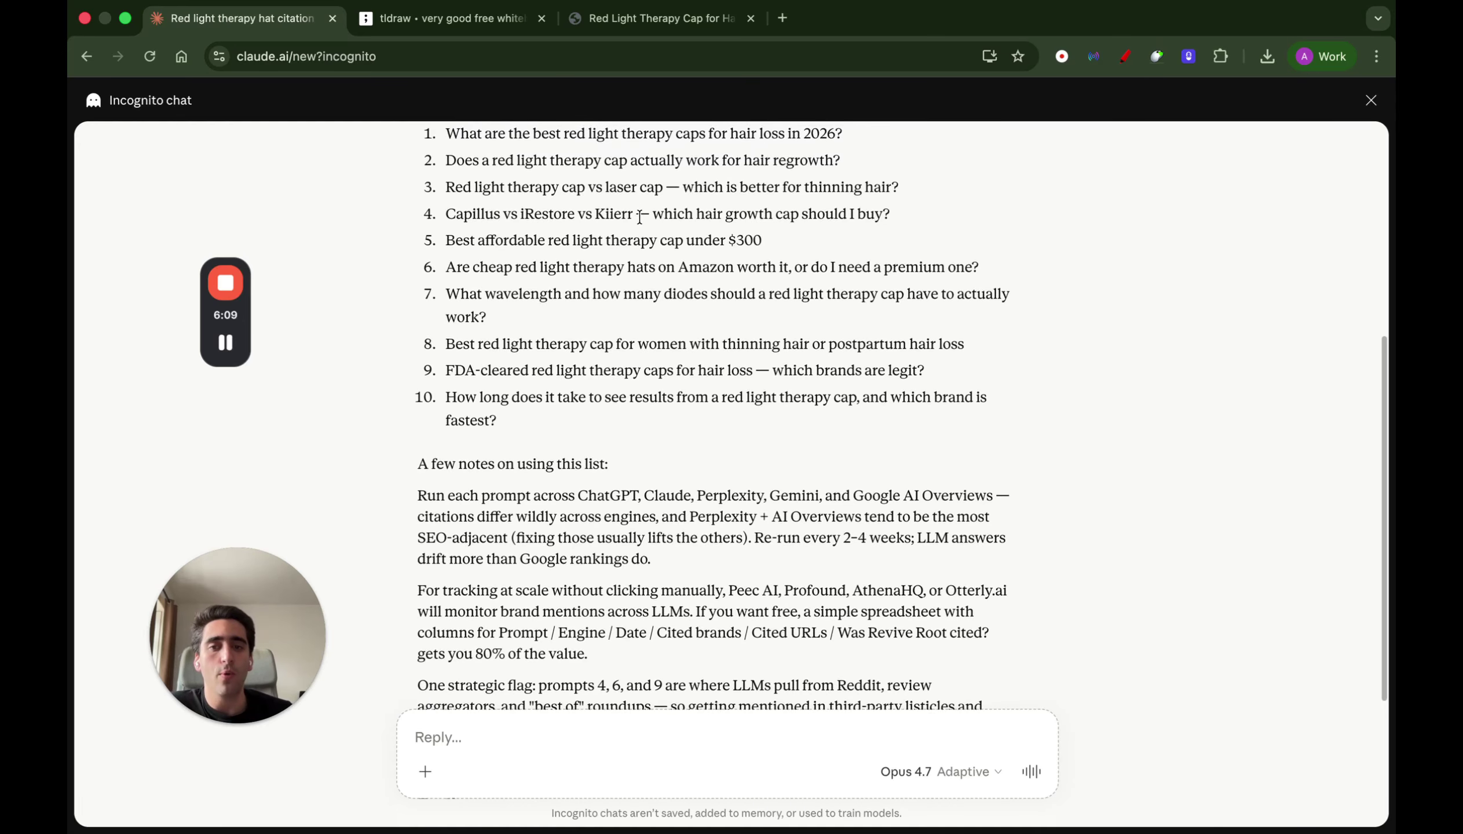
Open the Arvow website in a new browser tab and go to its dashboard
{"action": "left_click", "coordinate": [782, 18]}
{"action": "type", "text": "arv"}
{"action": "key", "text": "Return"}
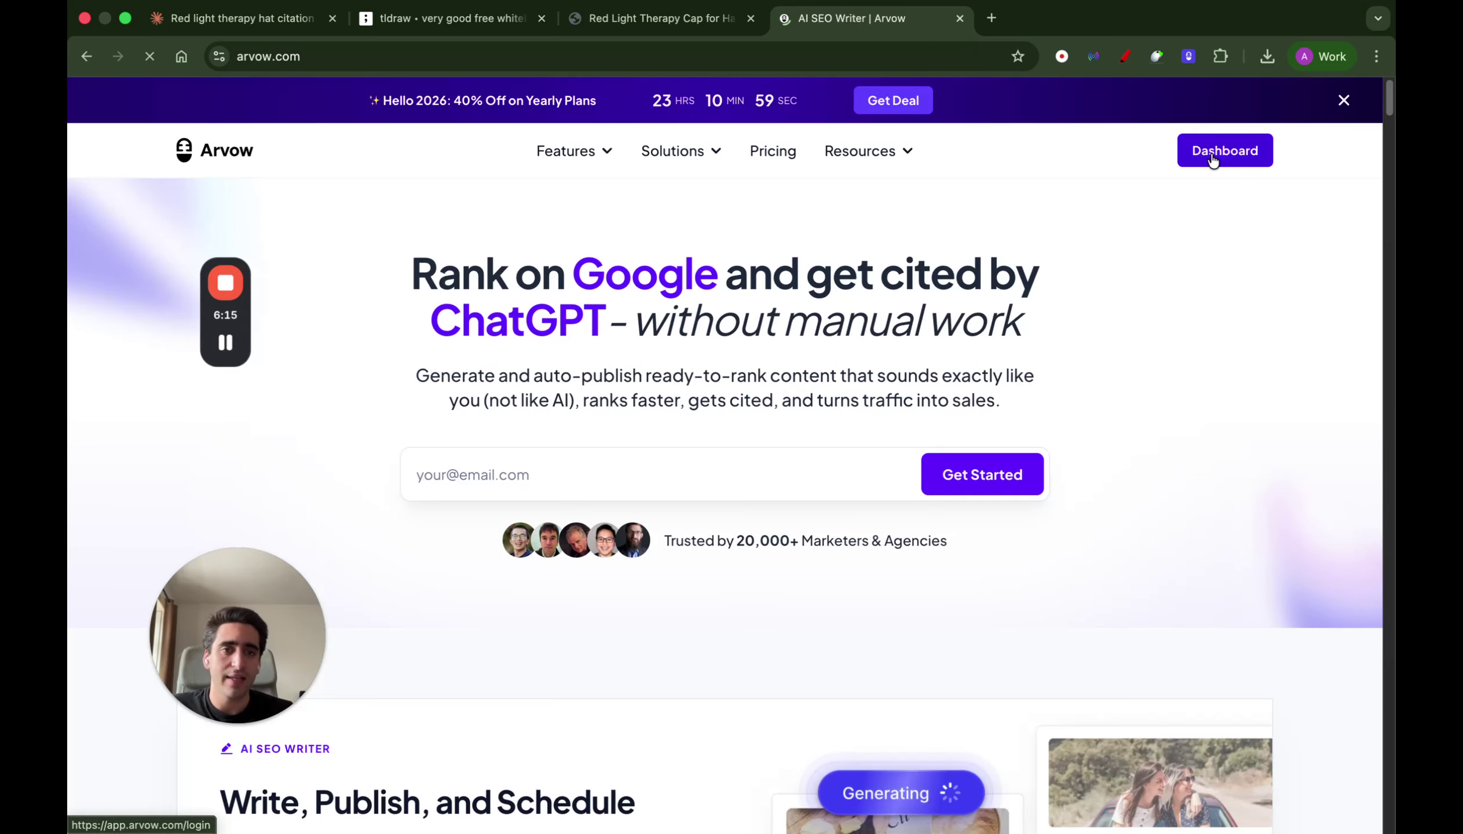
{"action": "left_click", "coordinate": [1201, 151]}
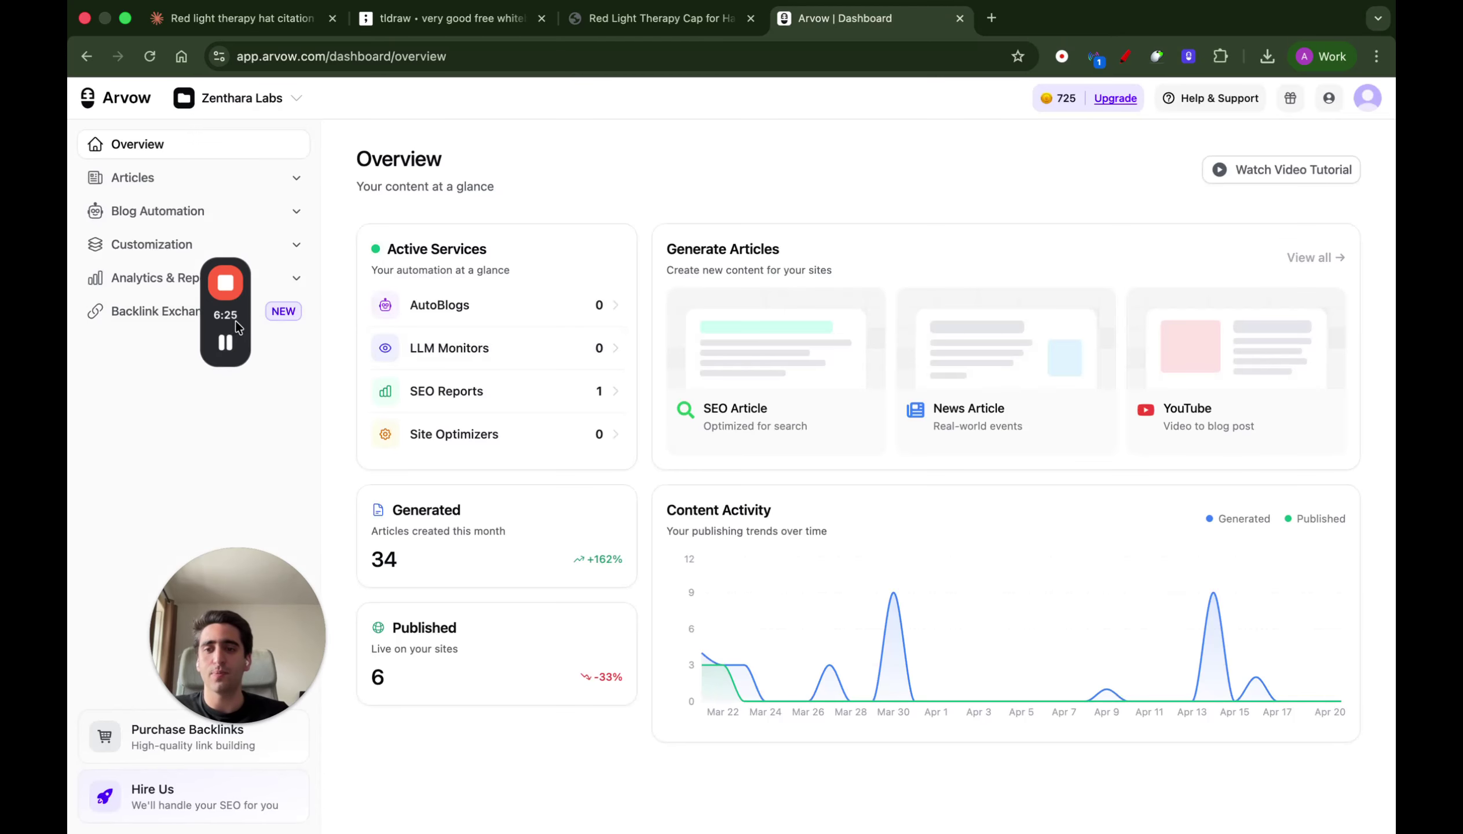
Open the LLM Brand Monitors page and start creating a new monitor
{"action": "left_click_drag", "start_coordinate": [236, 321], "coordinate": [114, 433]}
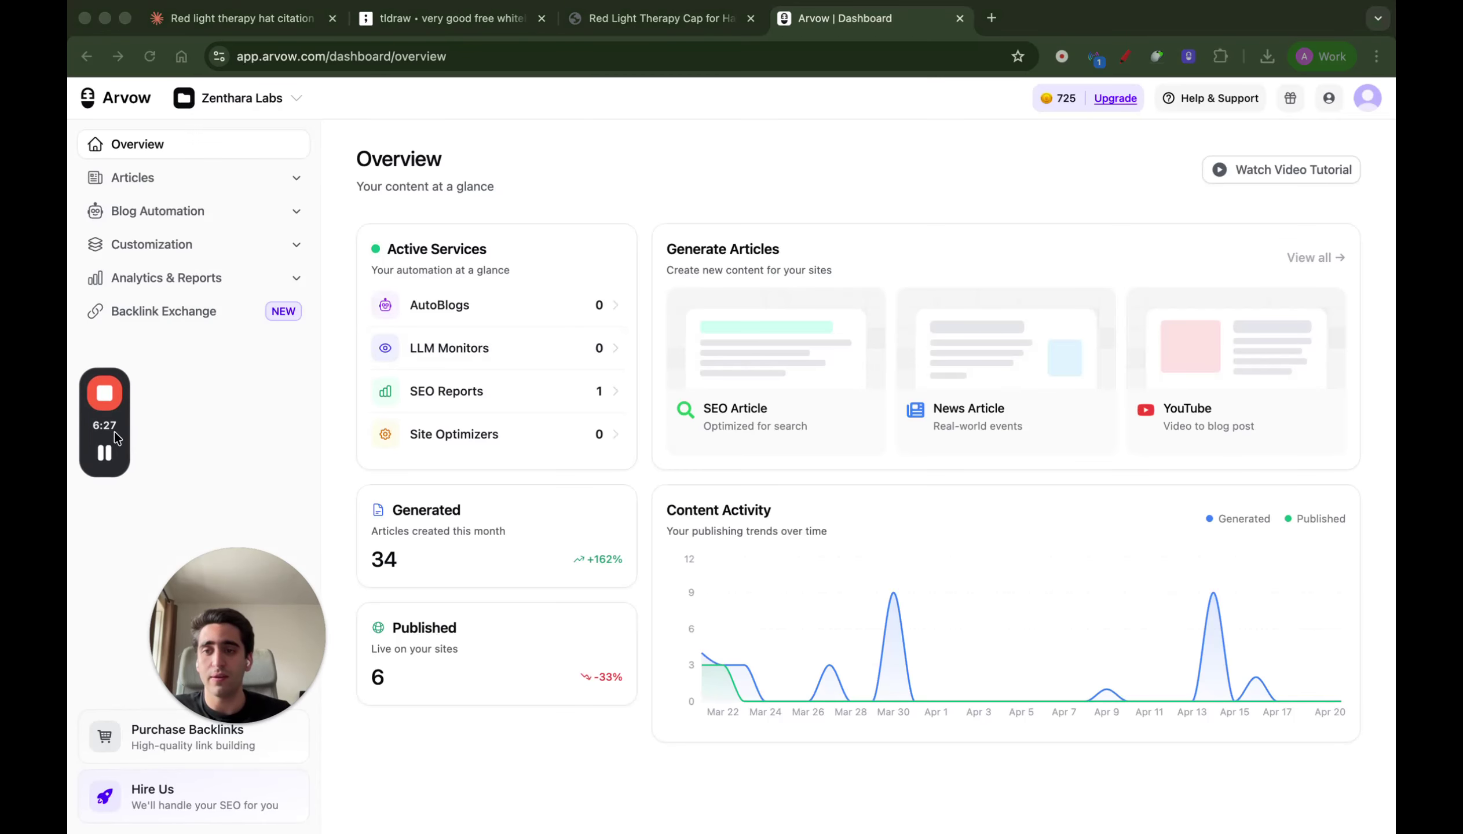
{"action": "left_click", "coordinate": [133, 277]}
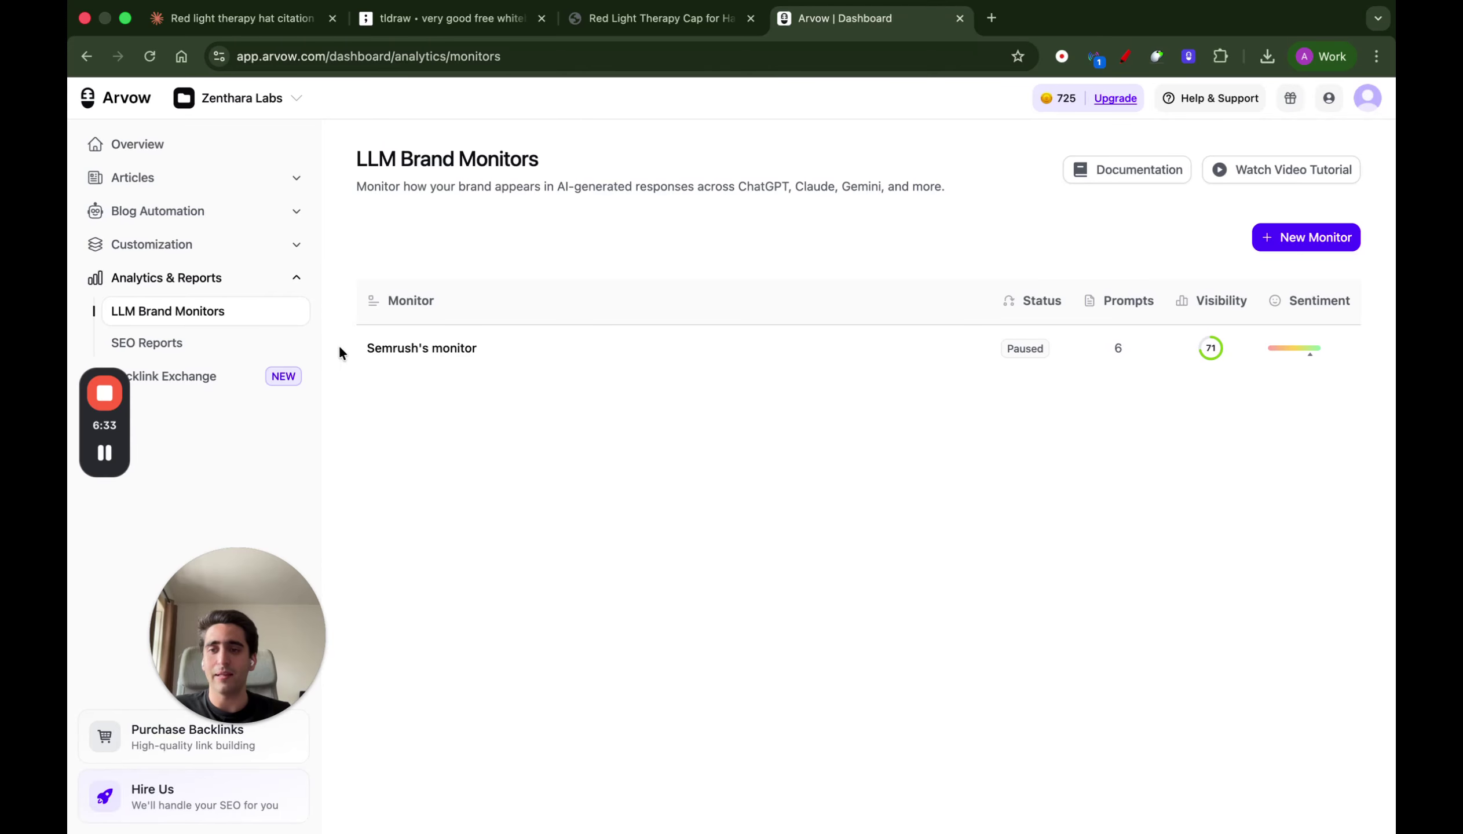
{"action": "left_click", "coordinate": [1266, 243]}
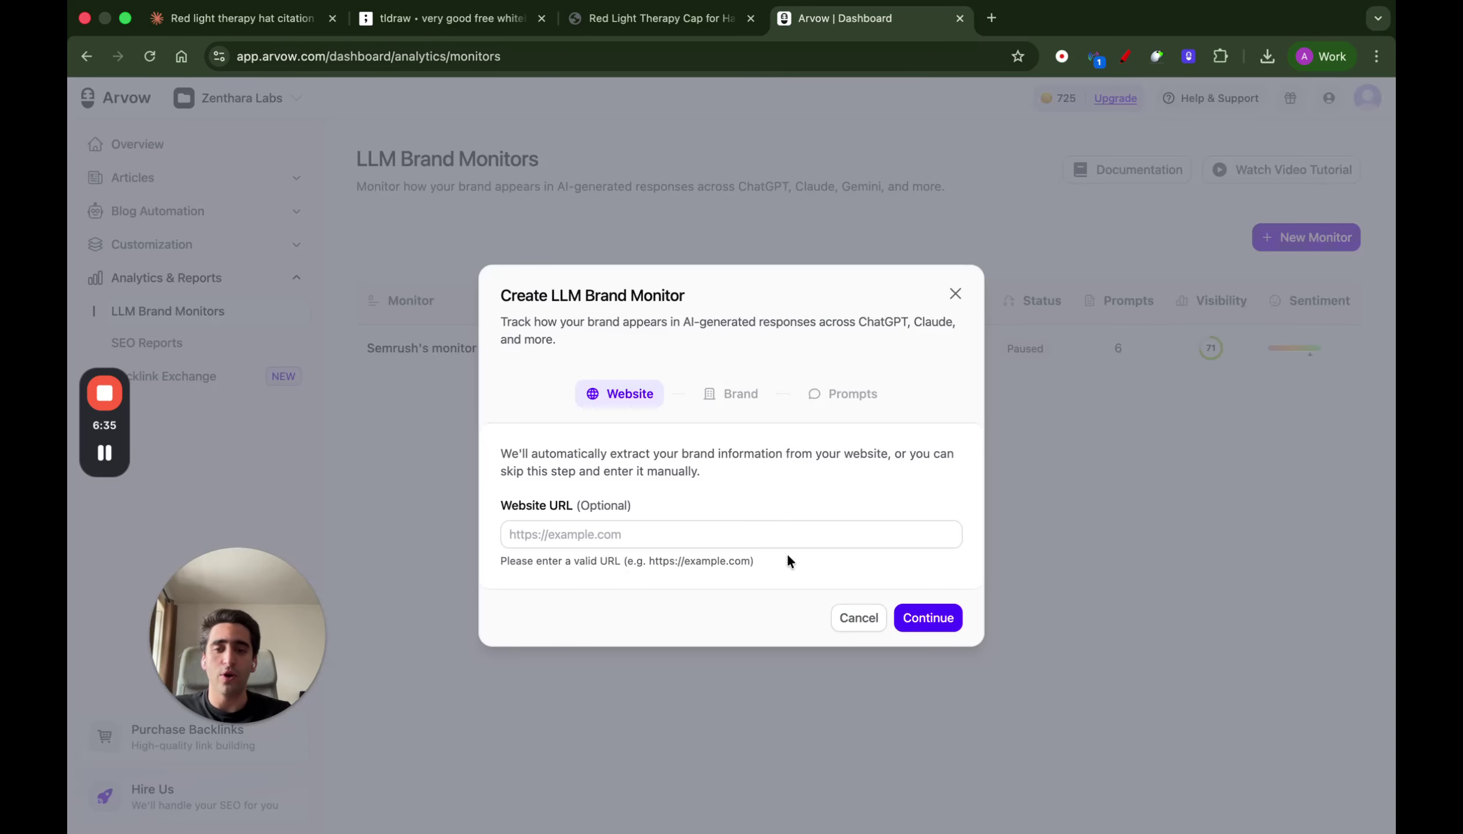
{"action": "left_click", "coordinate": [626, 20]}
{"action": "left_click", "coordinate": [493, 56]}
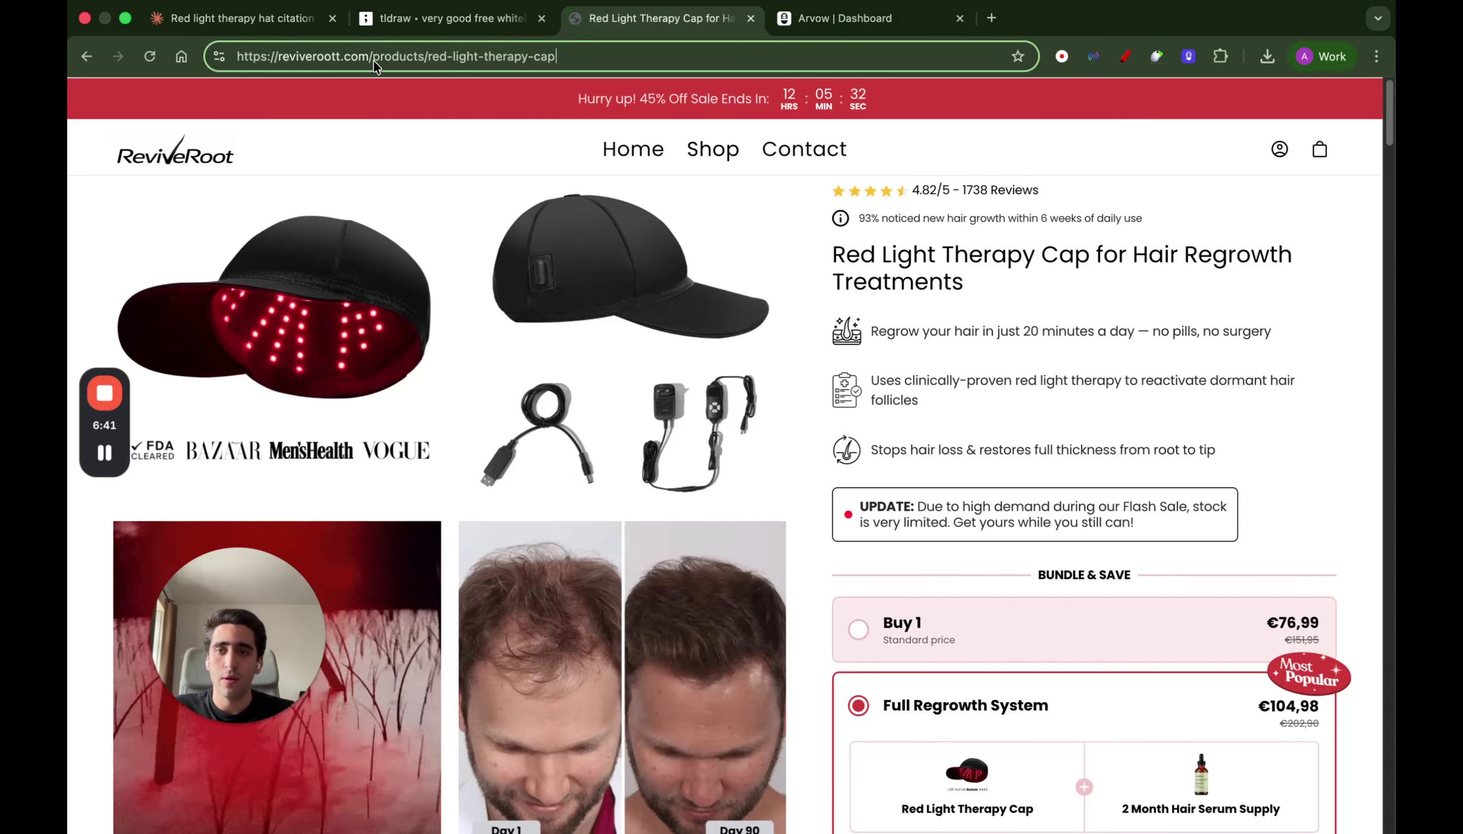
{"action": "left_click_drag", "start_coordinate": [368, 58], "coordinate": [193, 52]}
{"action": "key", "text": "super+c"}
{"action": "left_click", "coordinate": [937, 16]}
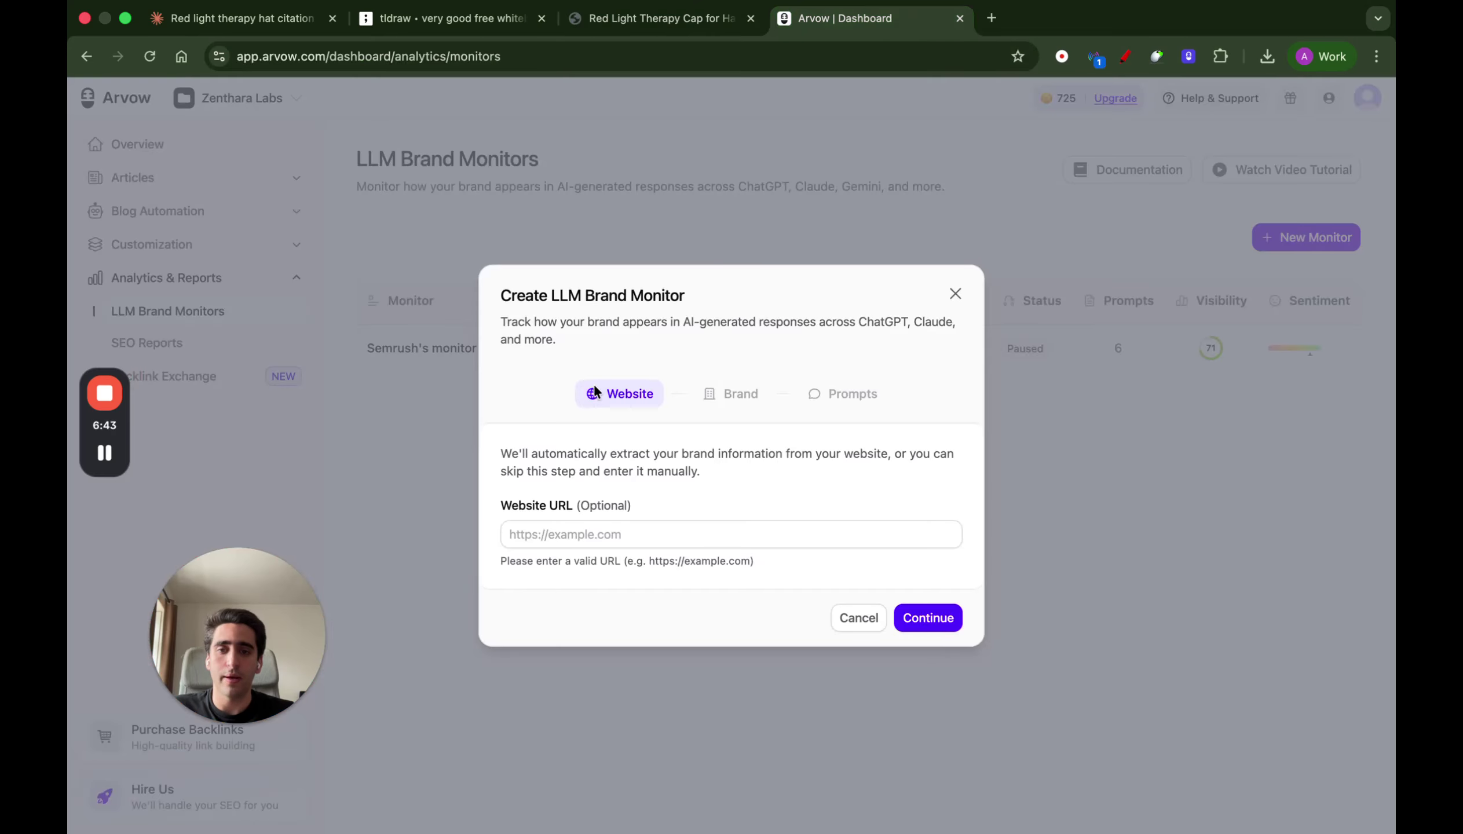
{"action": "left_click", "coordinate": [631, 533]}
{"action": "key", "text": "super+v"}
{"action": "left_click", "coordinate": [933, 623]}
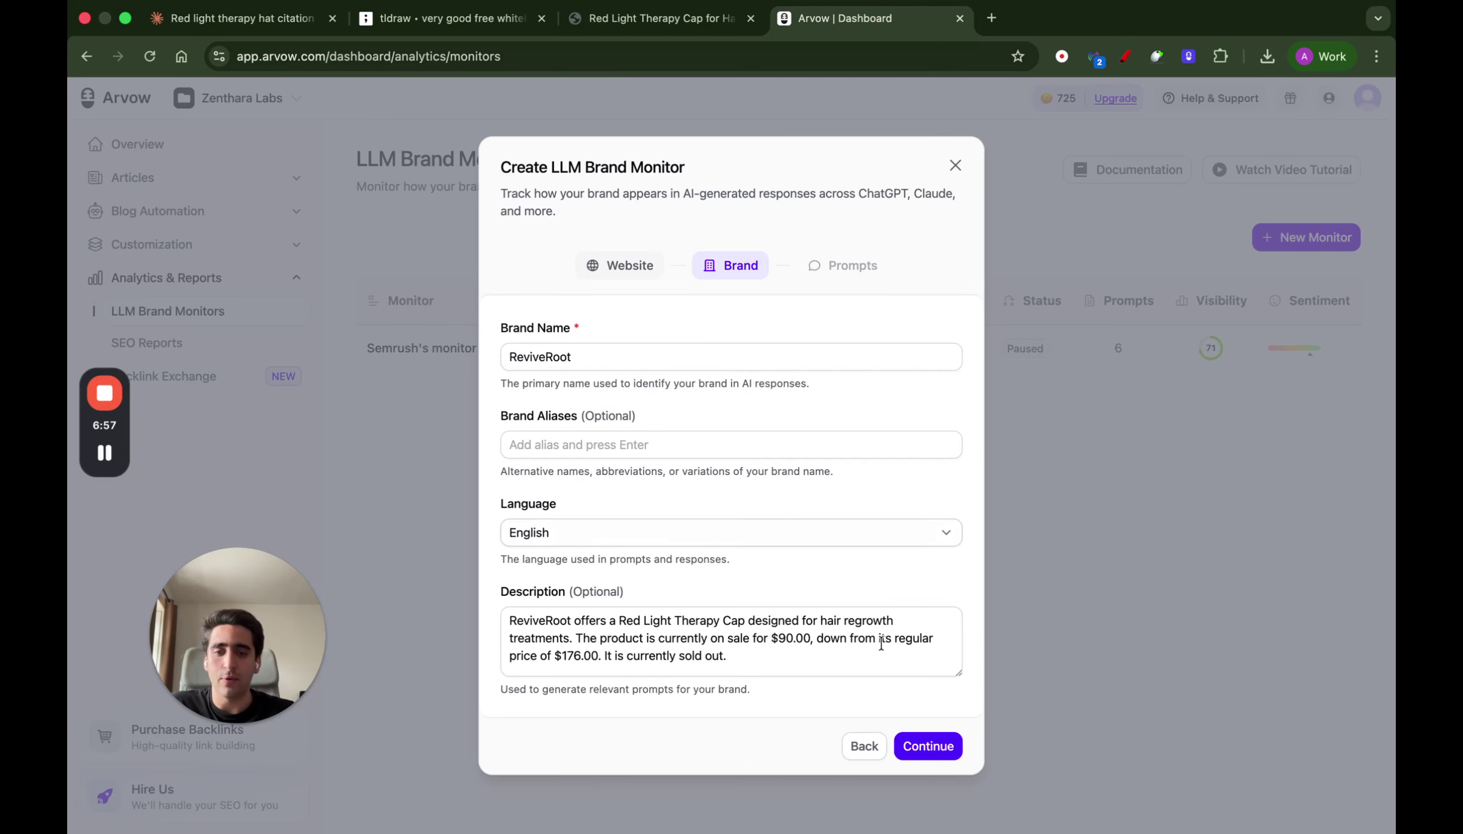
Accept the extracted ReviveRoot brand details and delete all five suggested prompts
{"action": "left_click", "coordinate": [911, 747]}
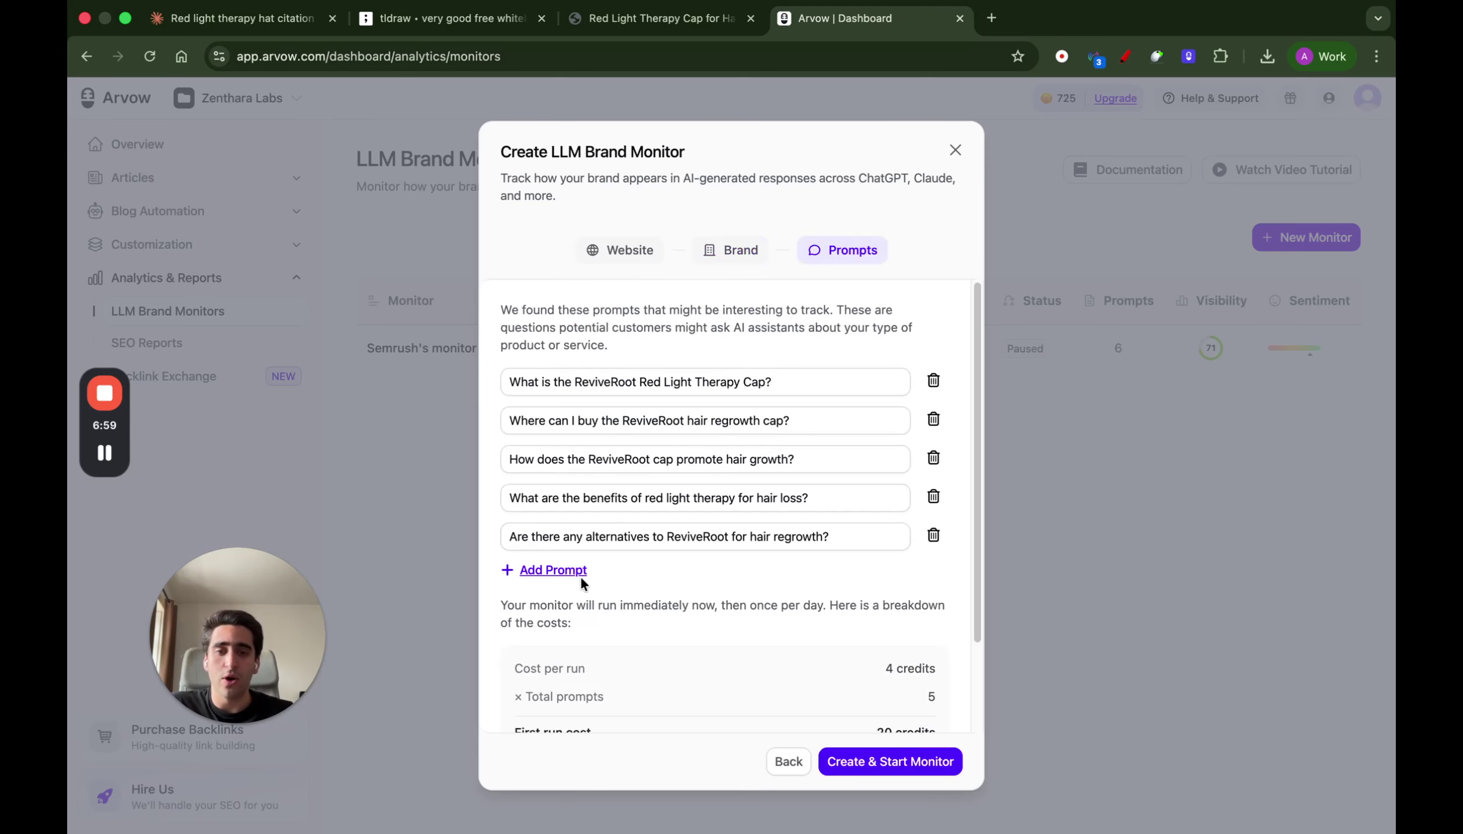
{"action": "left_click", "coordinate": [938, 388]}
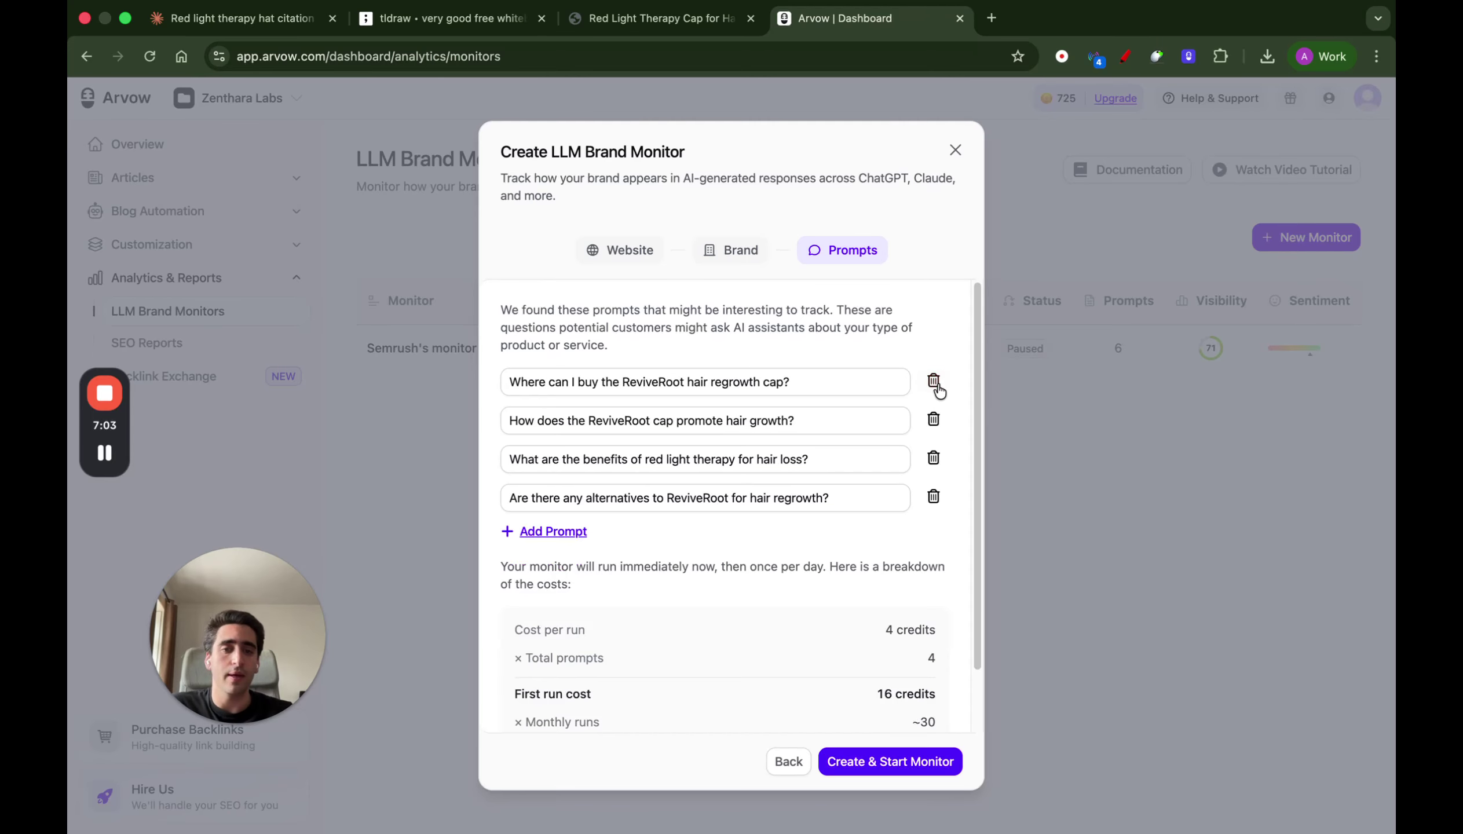
{"action": "left_click", "coordinate": [935, 385]}
{"action": "left_click", "coordinate": [936, 383]}
{"action": "left_click", "coordinate": [942, 396]}
{"action": "left_click", "coordinate": [944, 403]}
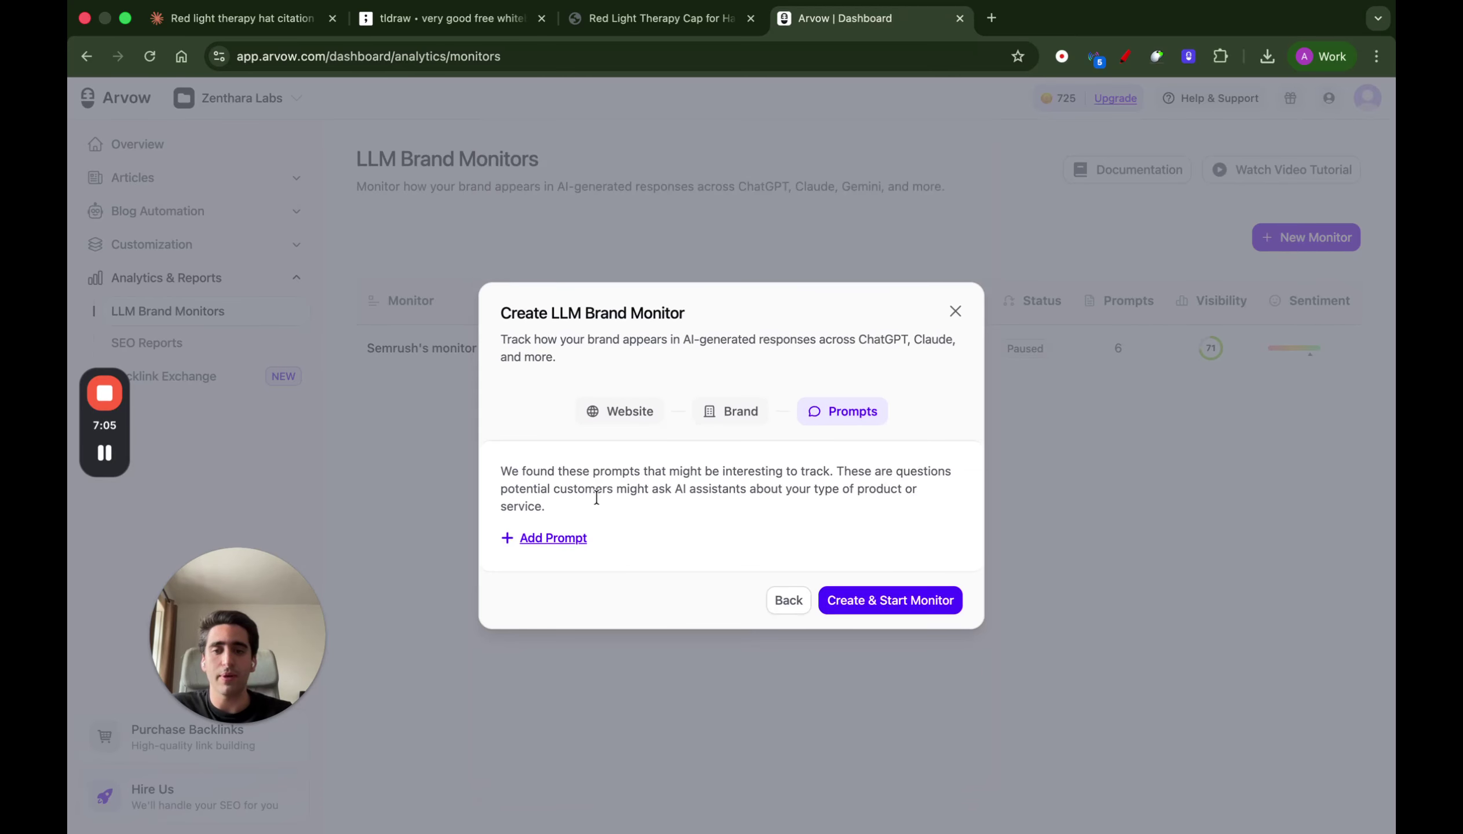
Add the ten numbered red light therapy questions from the Claude chat as the monitor's prompts, and create and start the monitor
{"action": "left_click", "coordinate": [581, 536]}
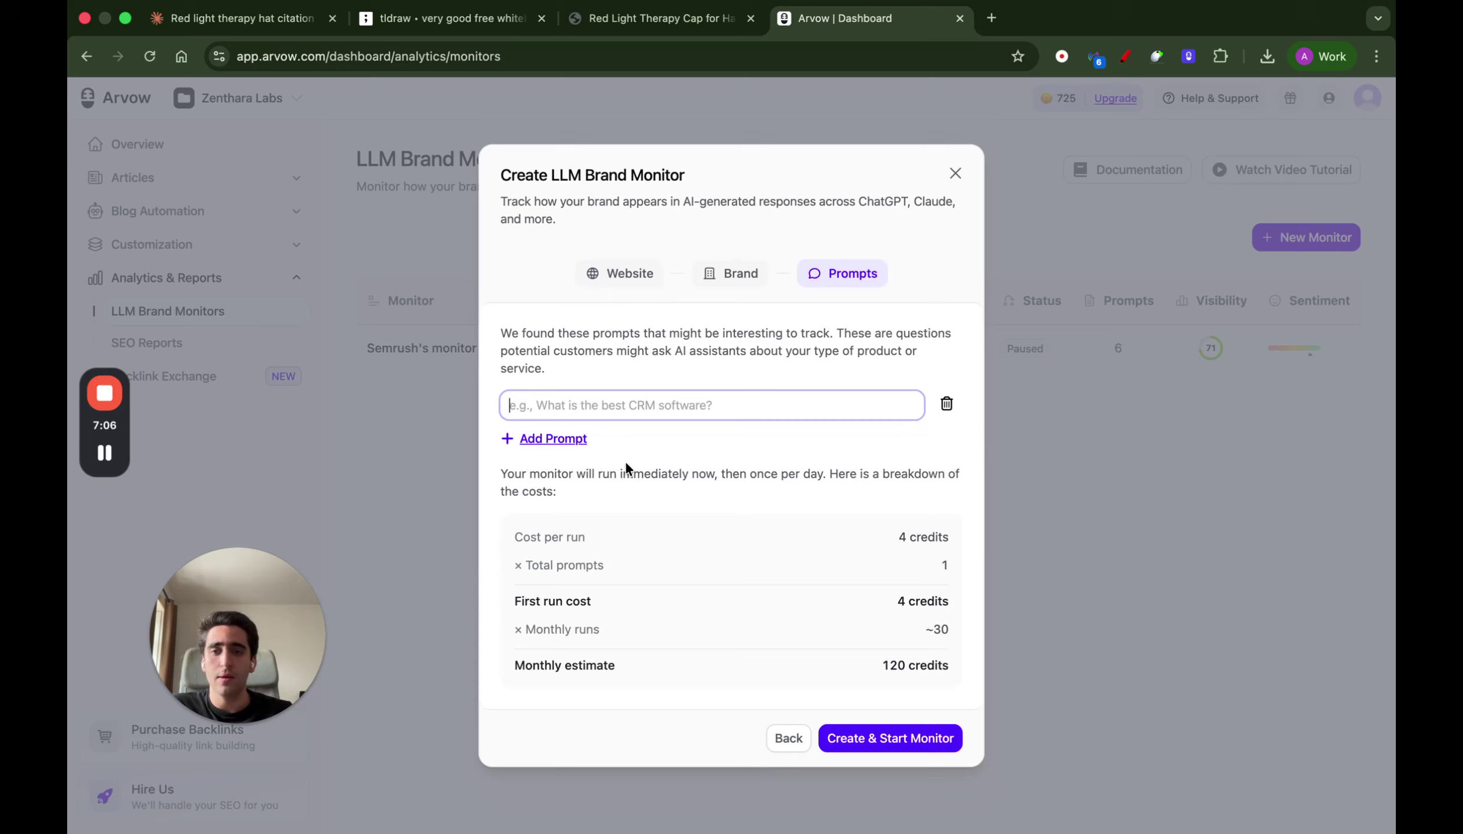
{"action": "left_click", "coordinate": [234, 20]}
{"action": "scroll", "coordinate": [483, 276], "scroll_direction": "up", "scroll_amount": 1}
{"action": "left_click_drag", "start_coordinate": [443, 171], "coordinate": [849, 173]}
{"action": "key", "text": "super+c"}
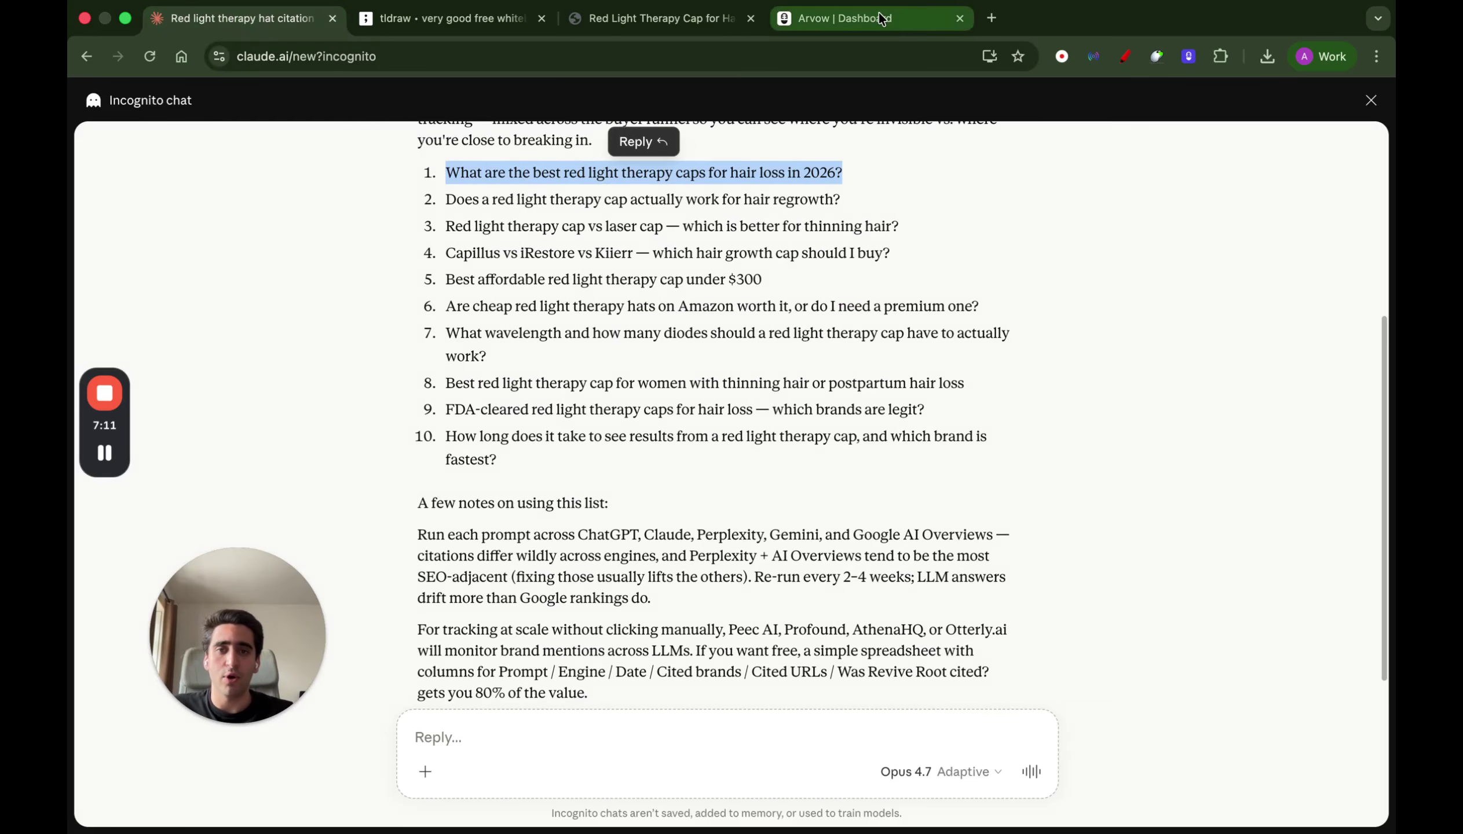
{"action": "left_click", "coordinate": [860, 17]}
{"action": "key", "text": "super+v"}
{"action": "left_click", "coordinate": [581, 439]}
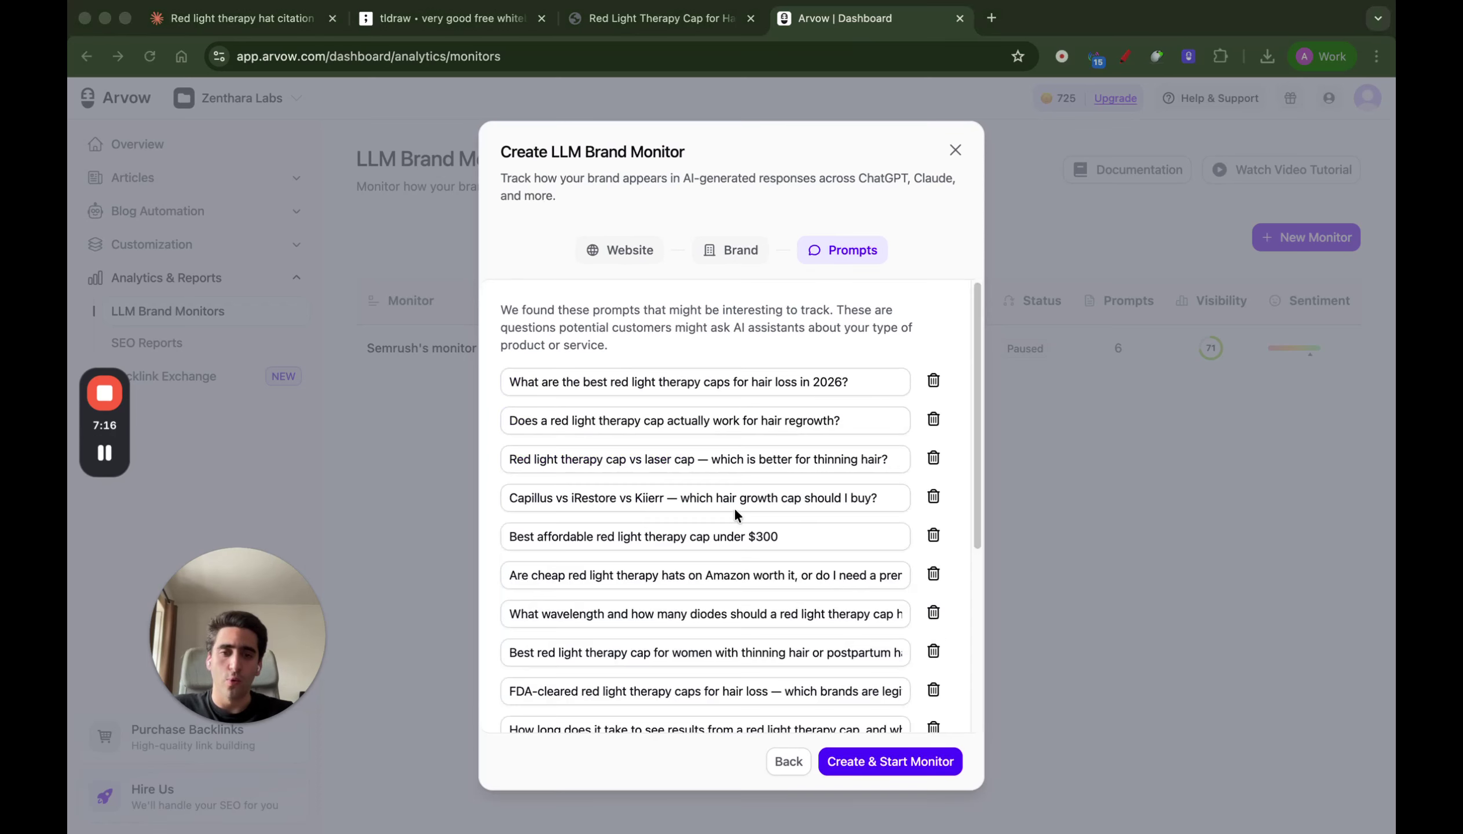
{"action": "scroll", "coordinate": [735, 514], "scroll_direction": "down", "scroll_amount": 5}
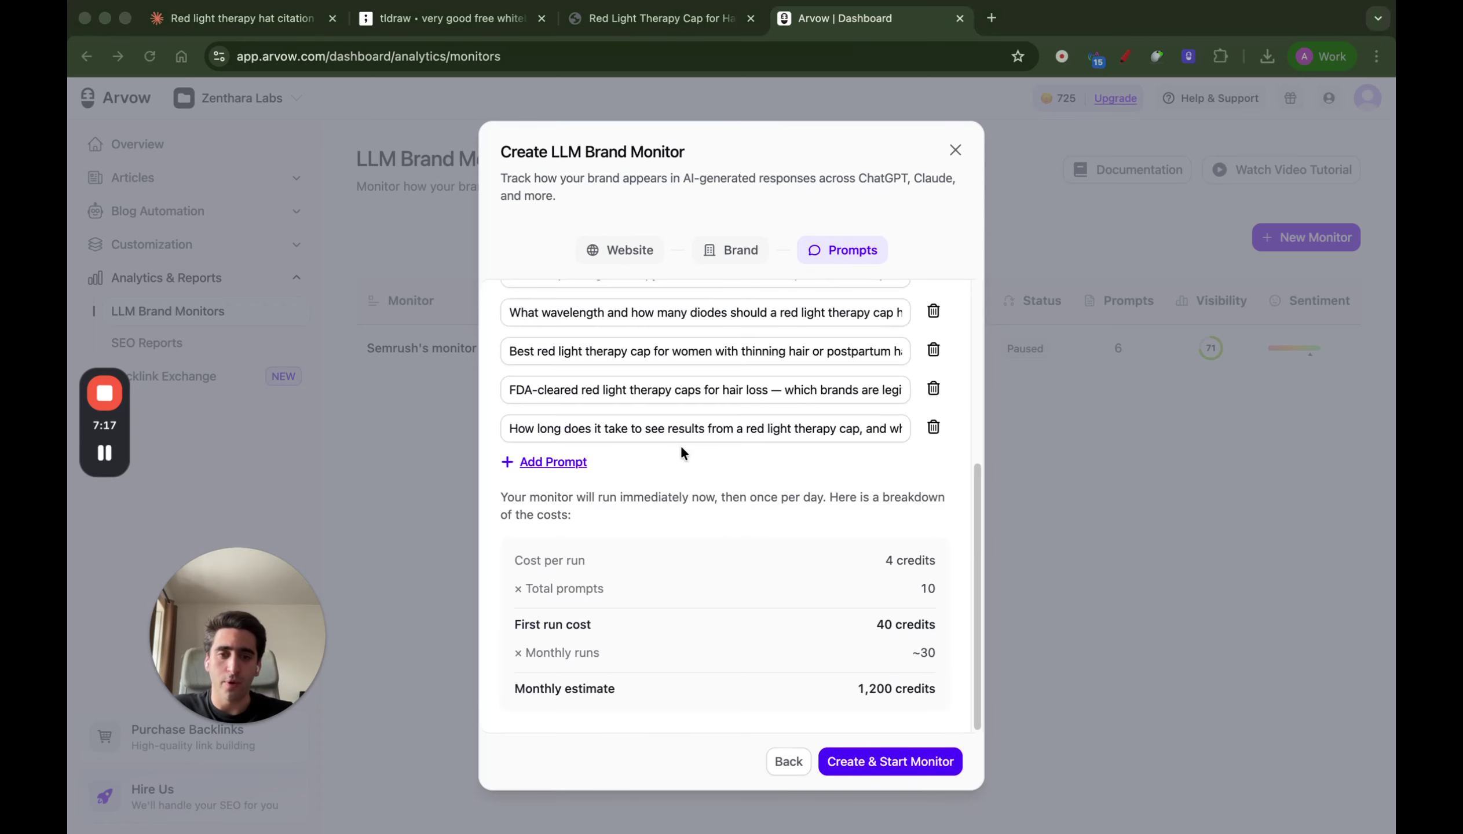
{"action": "left_click", "coordinate": [866, 766]}
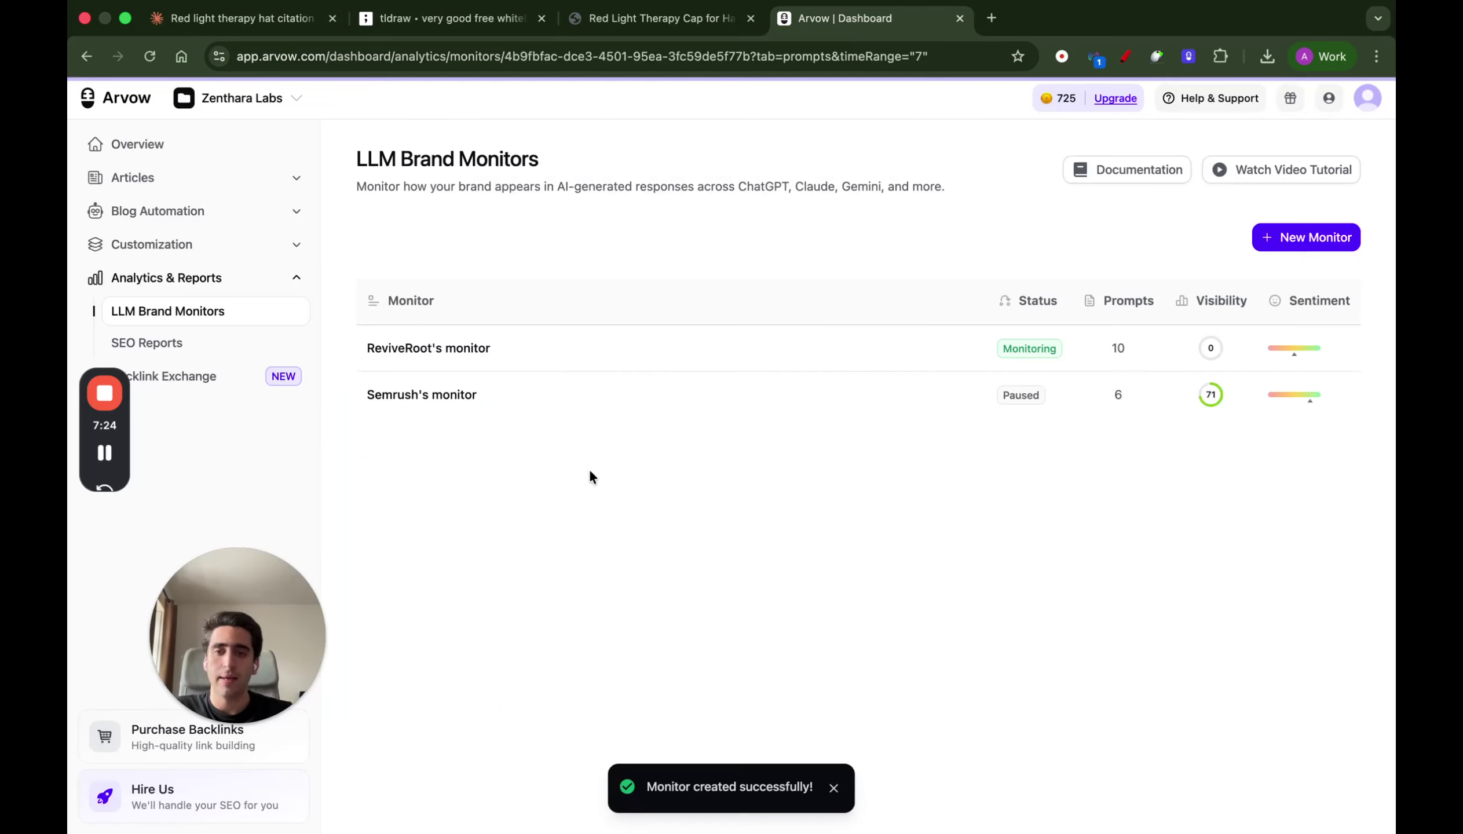
Review ReviveRoot's monitor, examining the per-prompt results and the overall visibility and sentiment scores
{"action": "scroll", "coordinate": [617, 430], "scroll_direction": "down", "scroll_amount": 6}
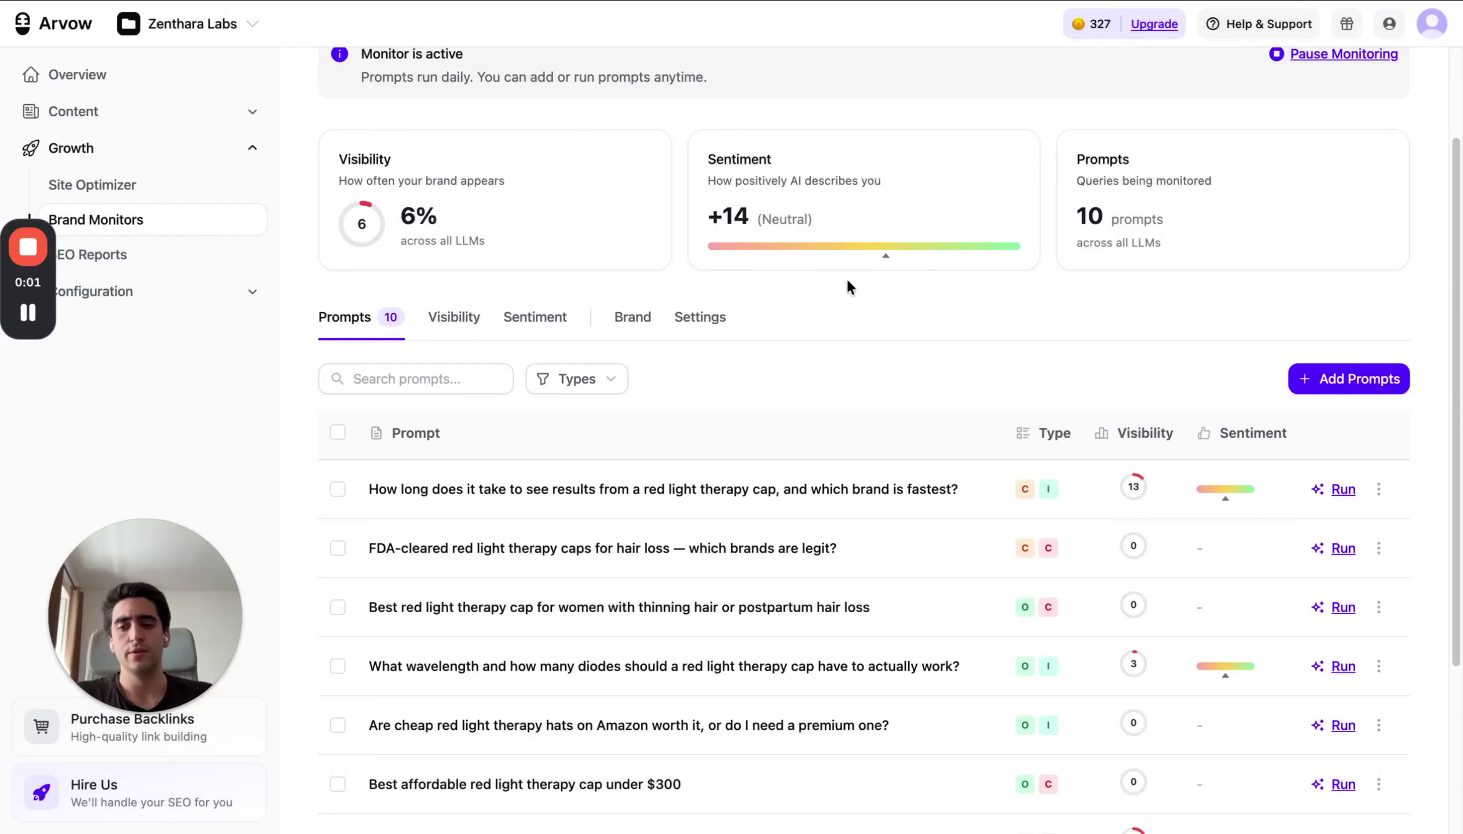
{"action": "scroll", "coordinate": [719, 470], "scroll_direction": "down", "scroll_amount": 4}
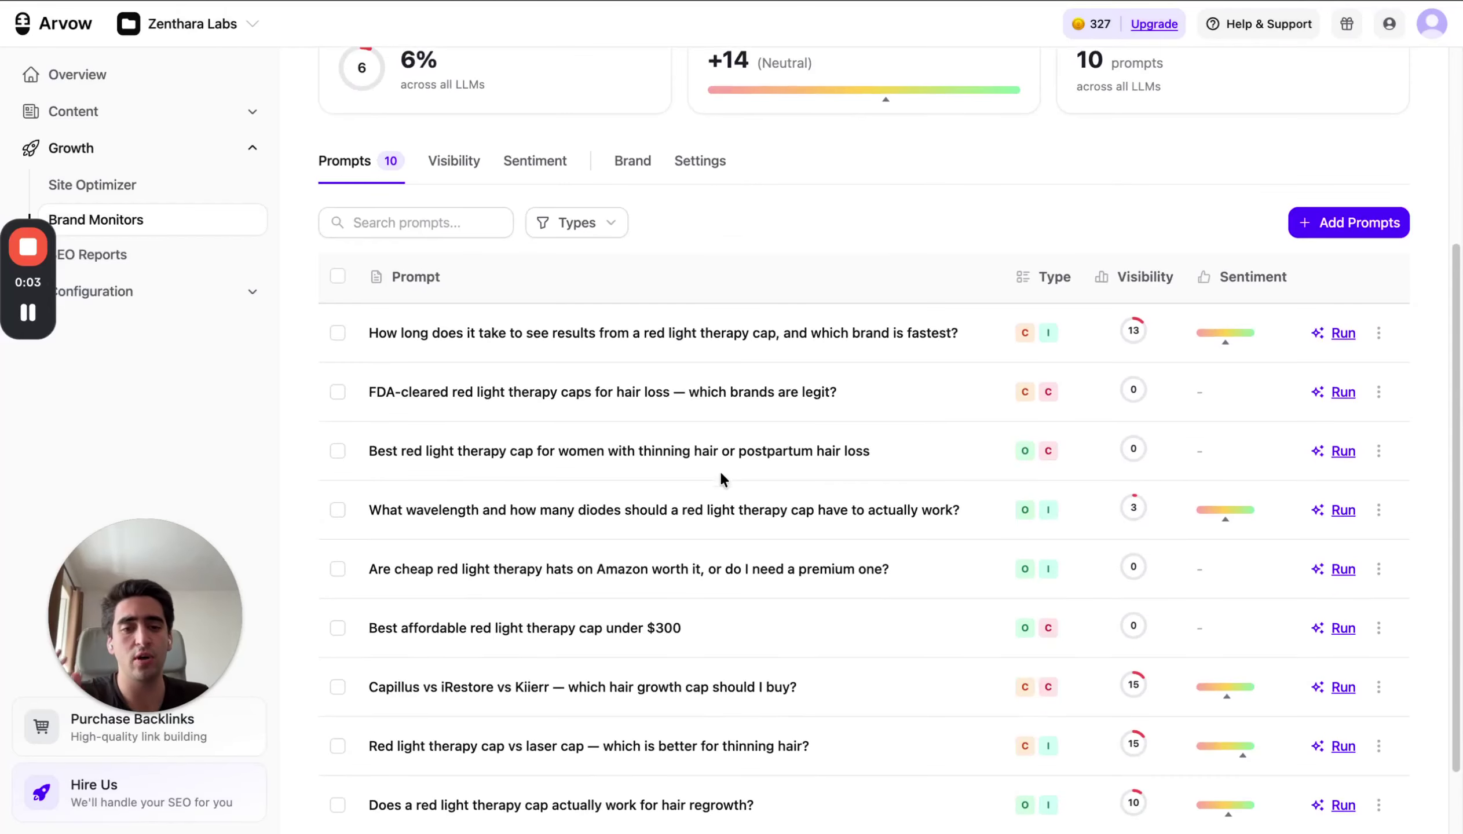
{"action": "scroll", "coordinate": [701, 425], "scroll_direction": "up", "scroll_amount": 1}
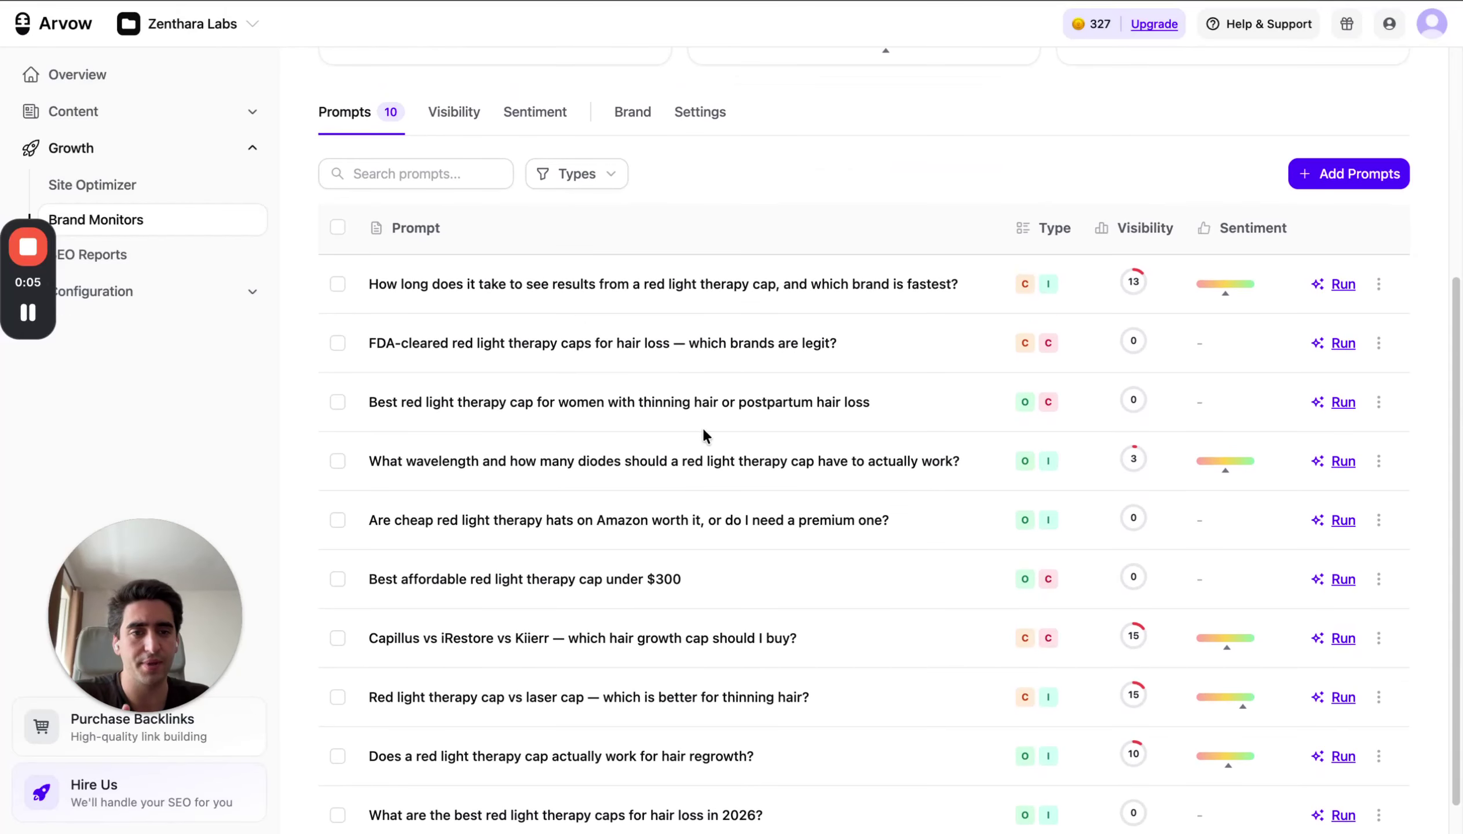
{"action": "scroll", "coordinate": [703, 467], "scroll_direction": "up", "scroll_amount": 6}
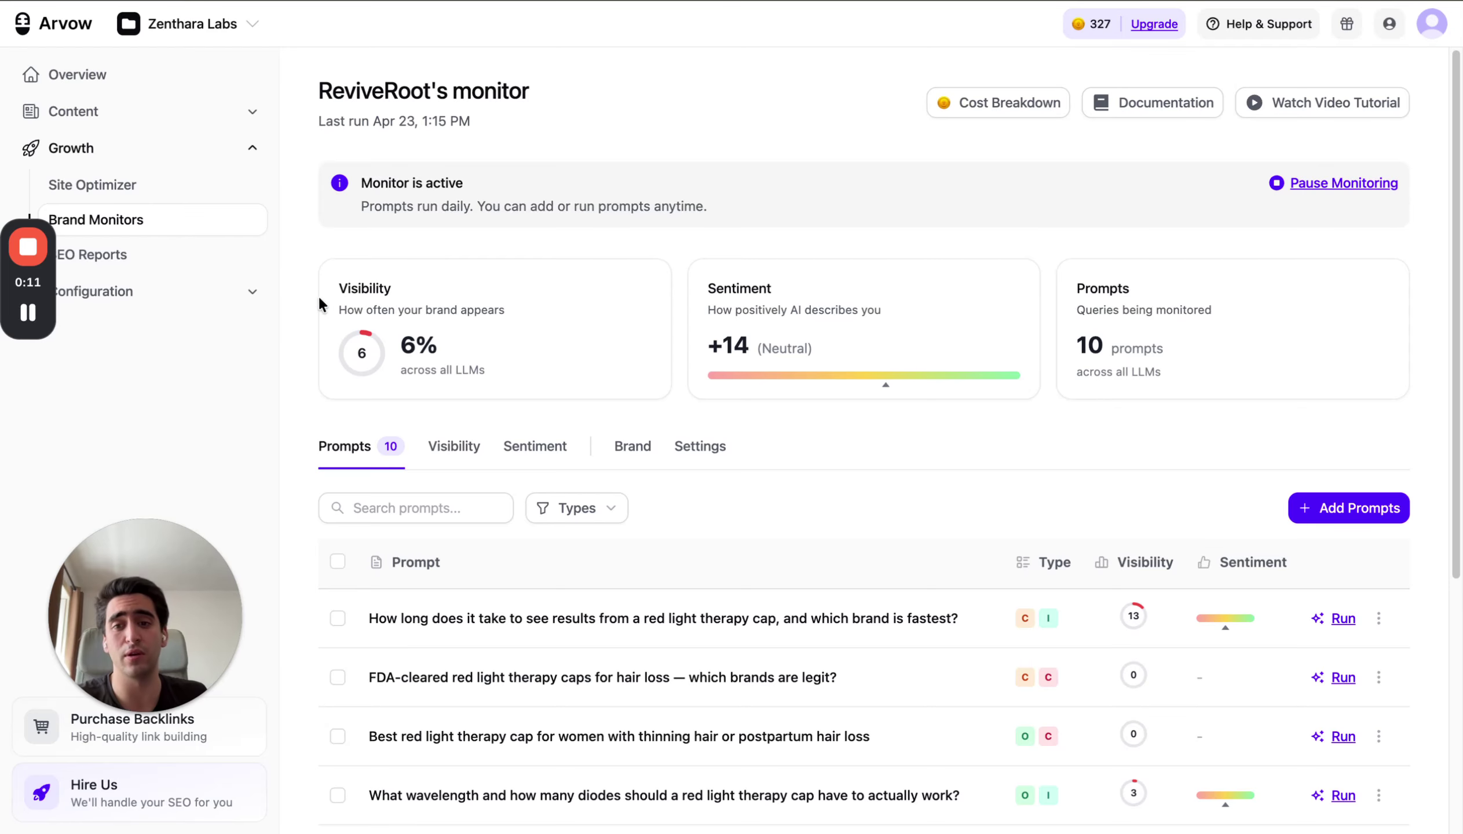
{"action": "left_click_drag", "start_coordinate": [318, 294], "coordinate": [489, 365]}
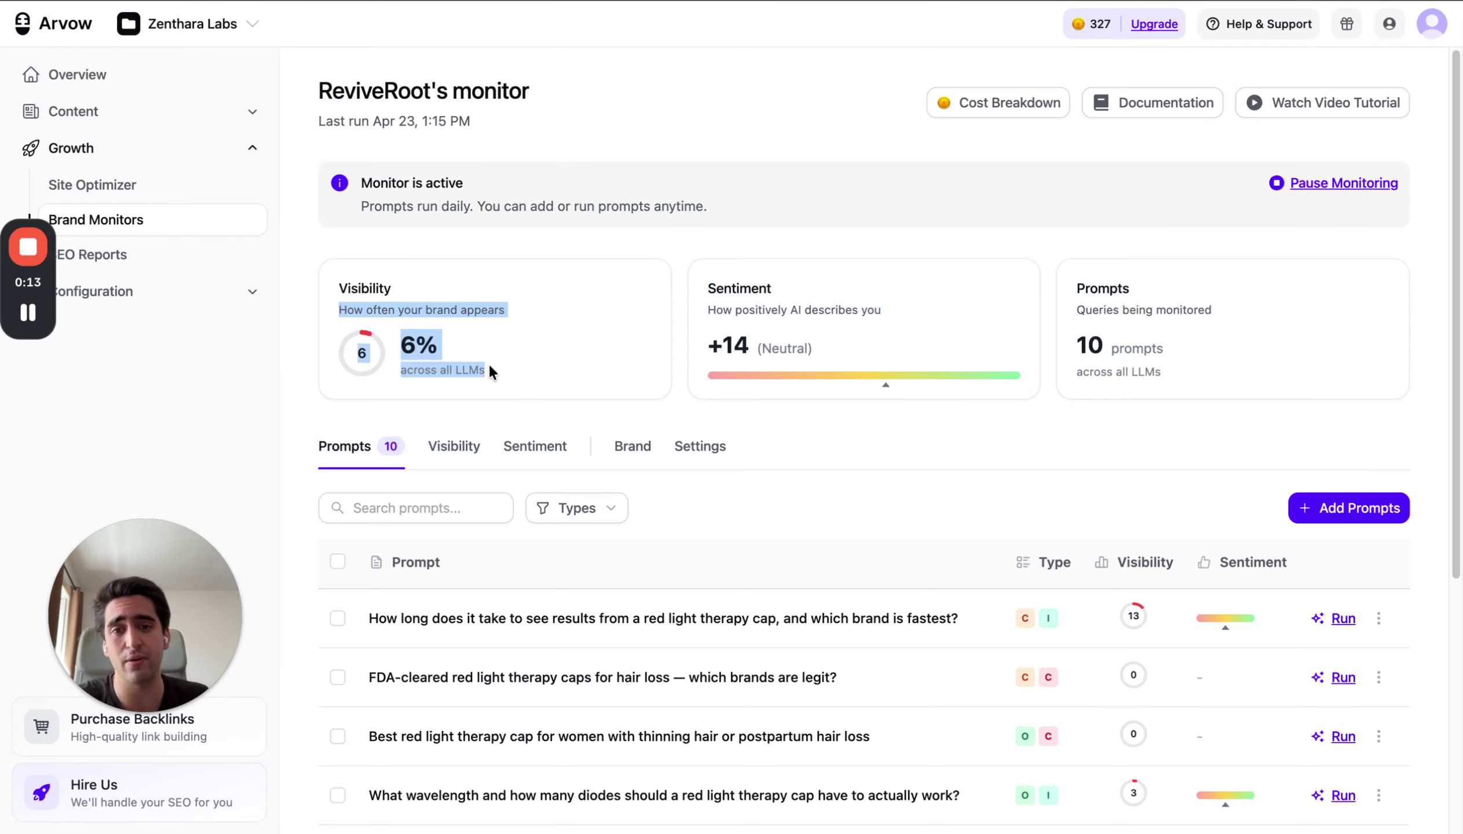
{"action": "left_click", "coordinate": [488, 365]}
{"action": "left_click_drag", "start_coordinate": [670, 303], "coordinate": [893, 347]}
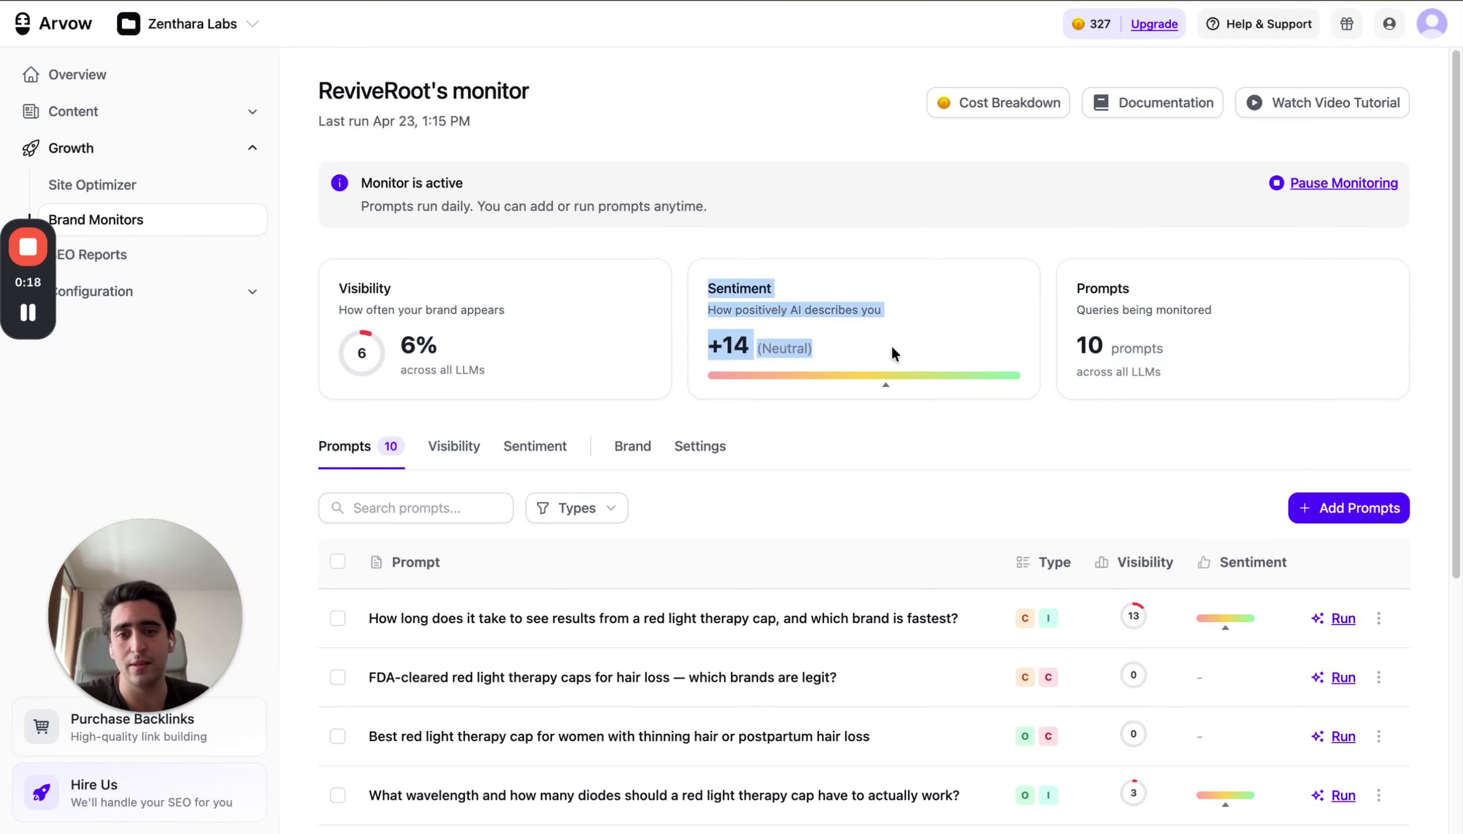
{"action": "left_click", "coordinate": [874, 342]}
{"action": "mouse_move", "coordinate": [884, 377]}
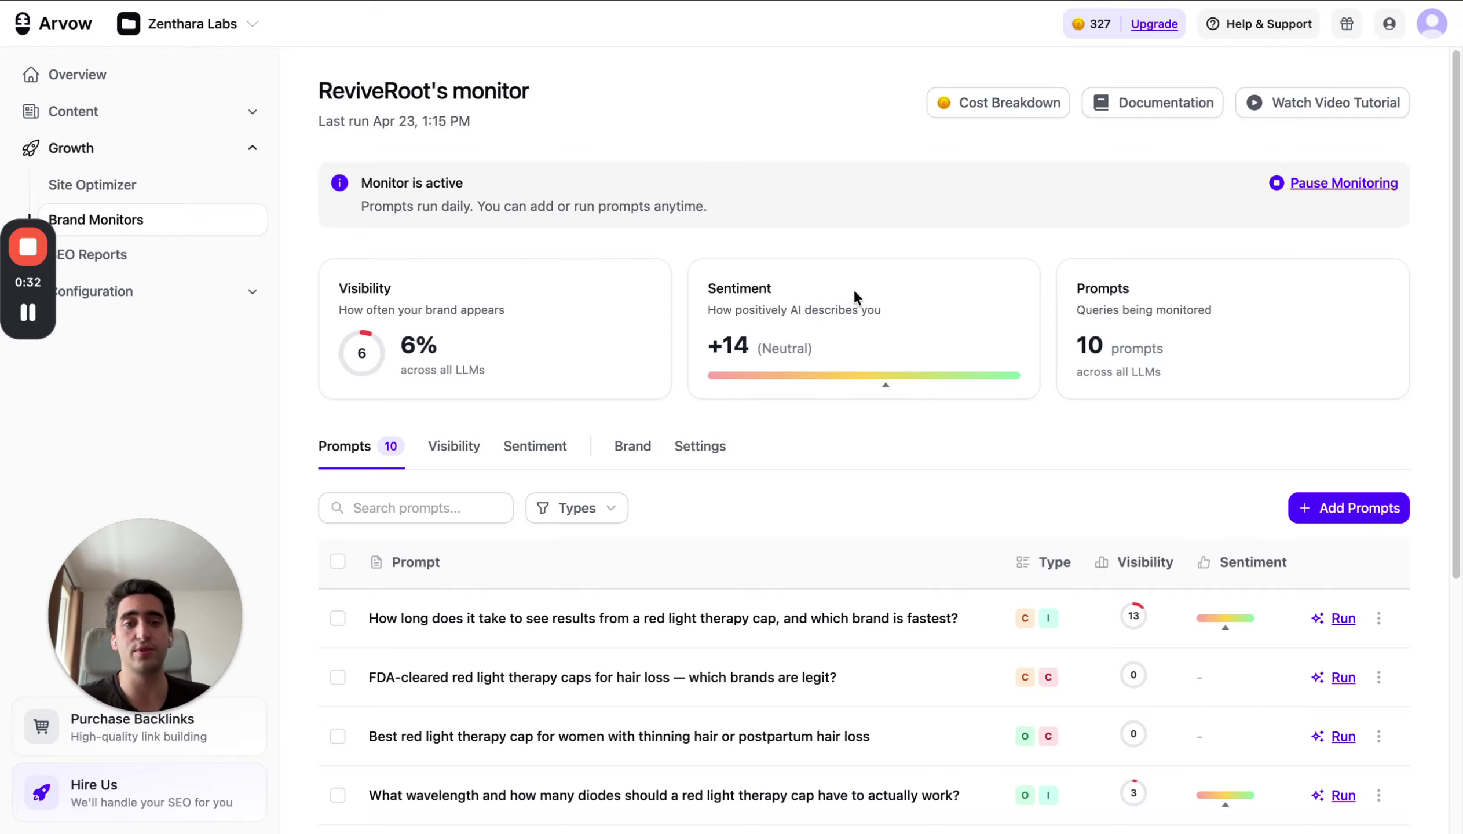
Open the details of the prompt "Best red light therapy cap for women with thinning hair or postpartum hair loss" to check its responses
{"action": "scroll", "coordinate": [858, 293], "scroll_direction": "down", "scroll_amount": 5}
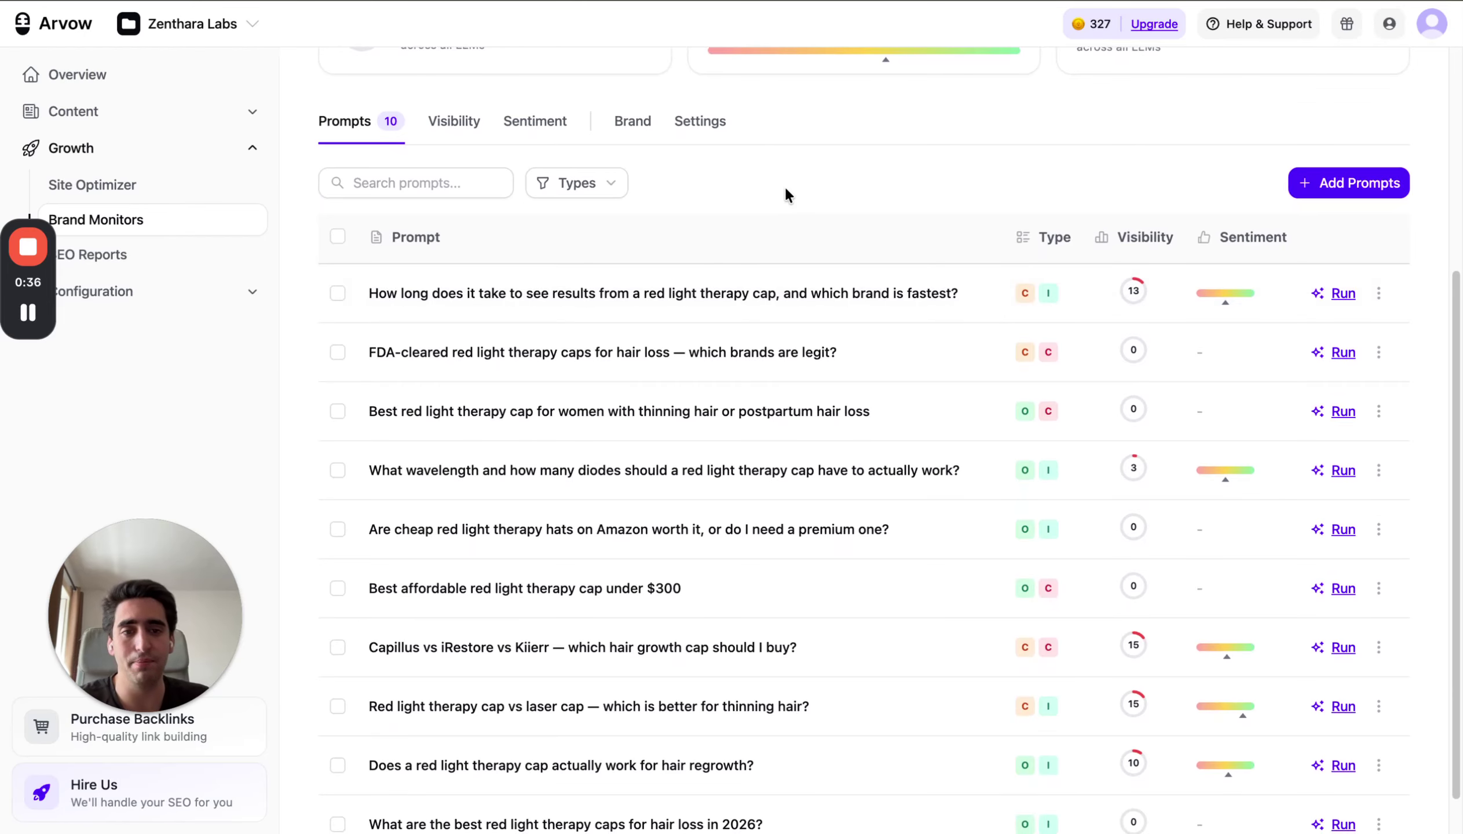
{"action": "scroll", "coordinate": [761, 272], "scroll_direction": "down", "scroll_amount": 1}
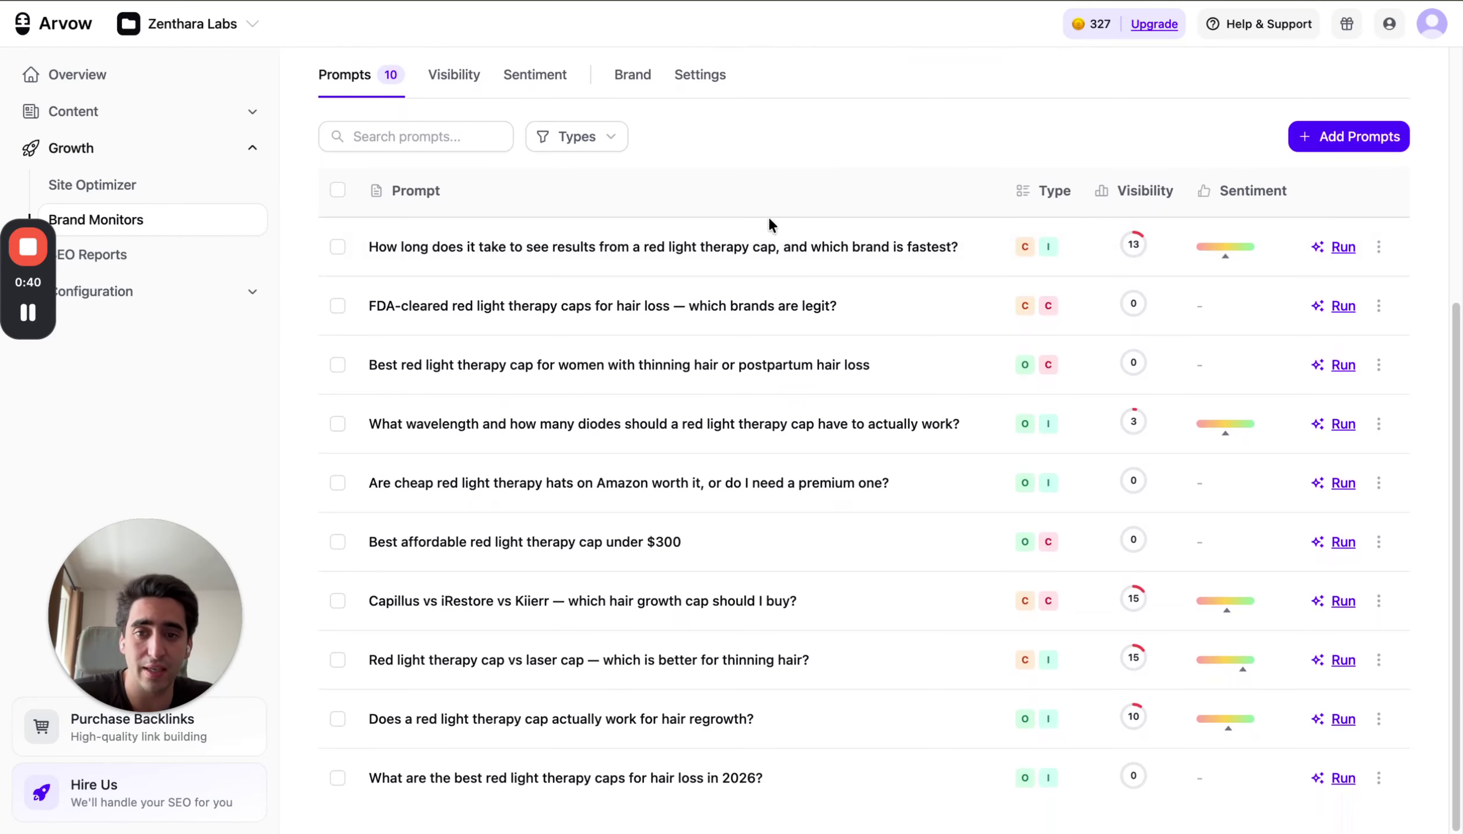
{"action": "left_click", "coordinate": [398, 372]}
{"action": "left_click_drag", "start_coordinate": [459, 306], "coordinate": [696, 314]}
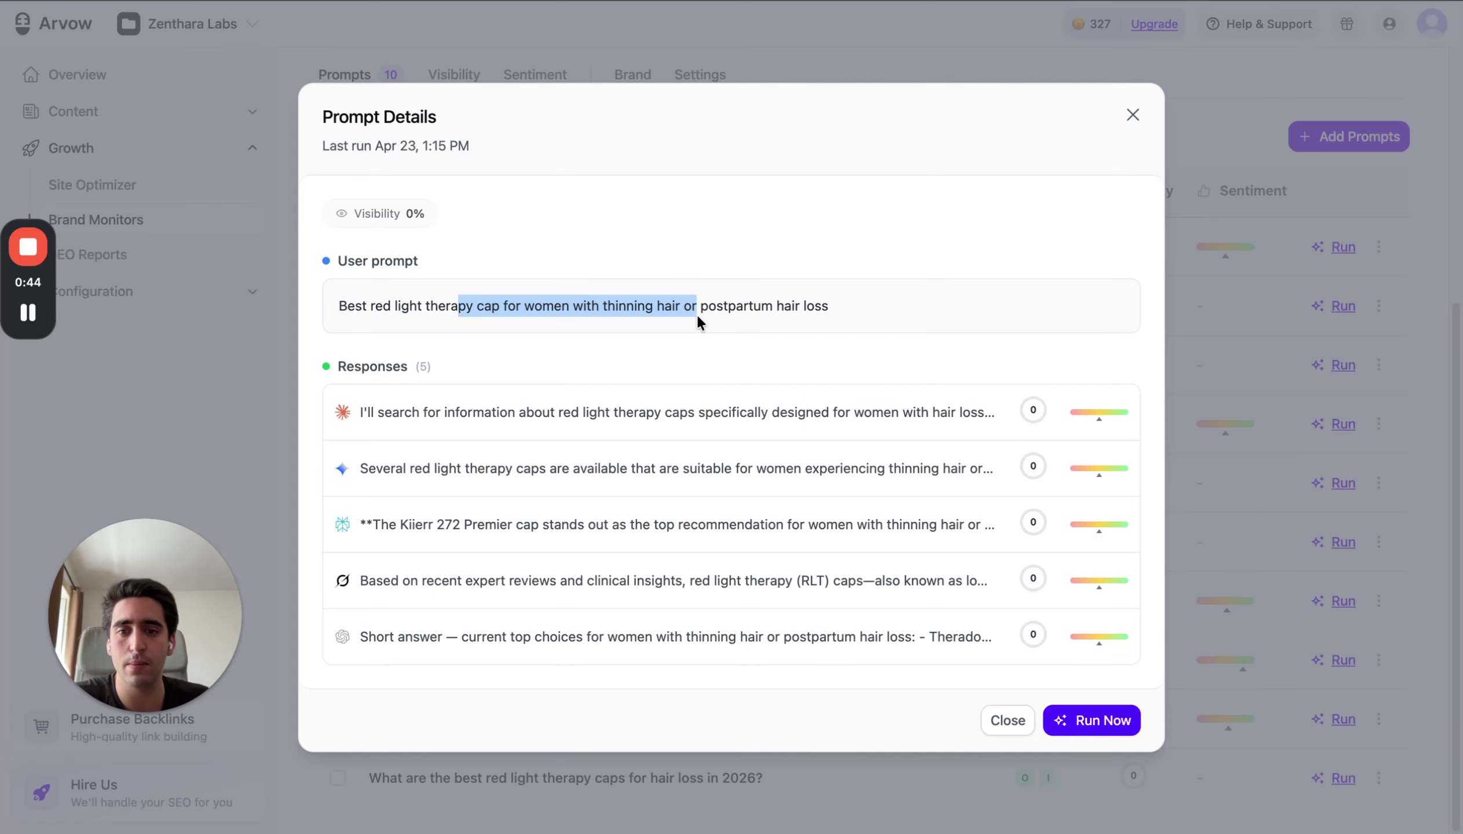
{"action": "left_click", "coordinate": [587, 312]}
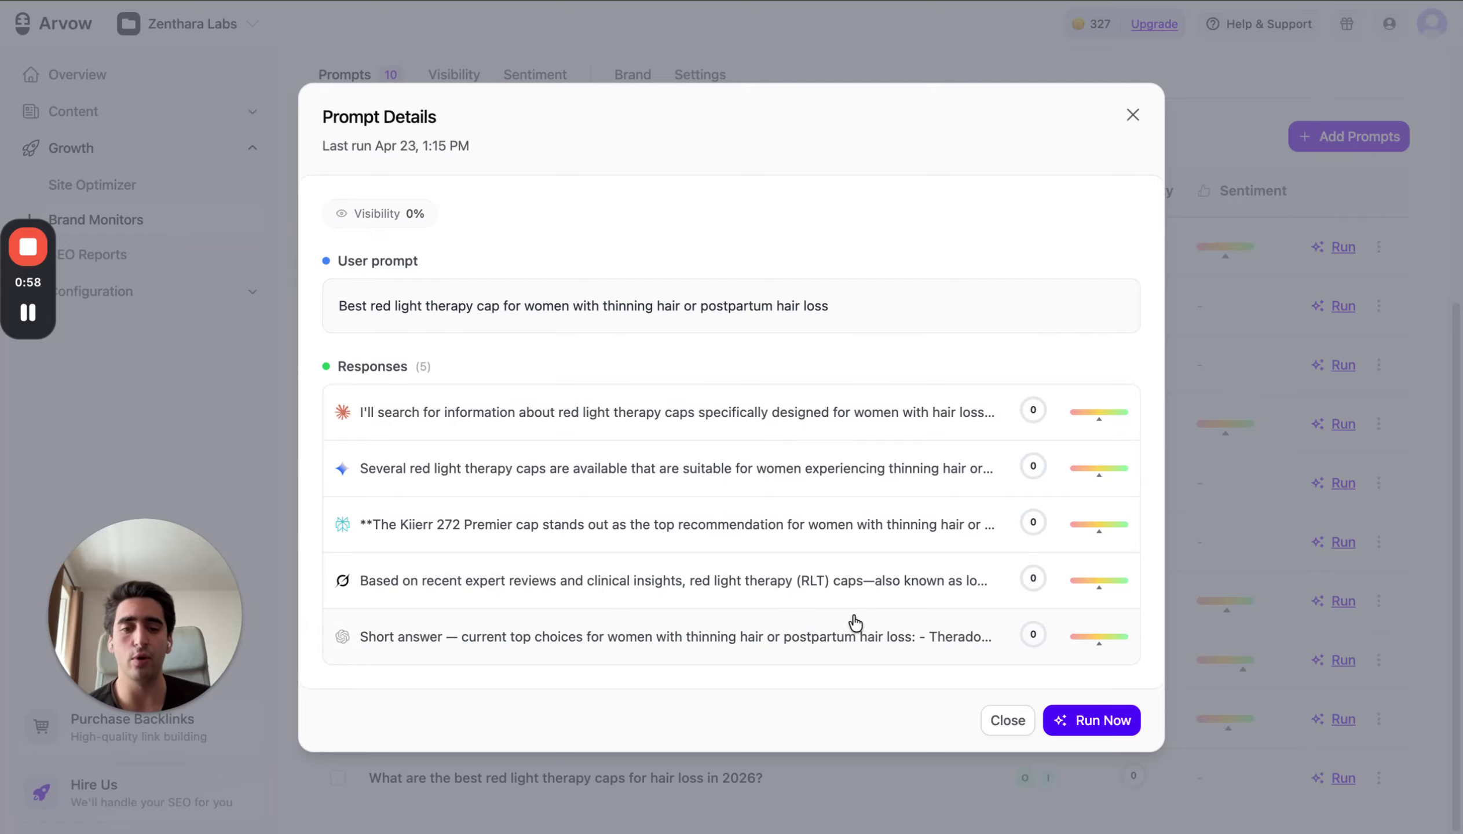
Open the ChatGPT response to this prompt and read its brand recommendations through the notes on other popular brands
{"action": "left_click", "coordinate": [611, 639]}
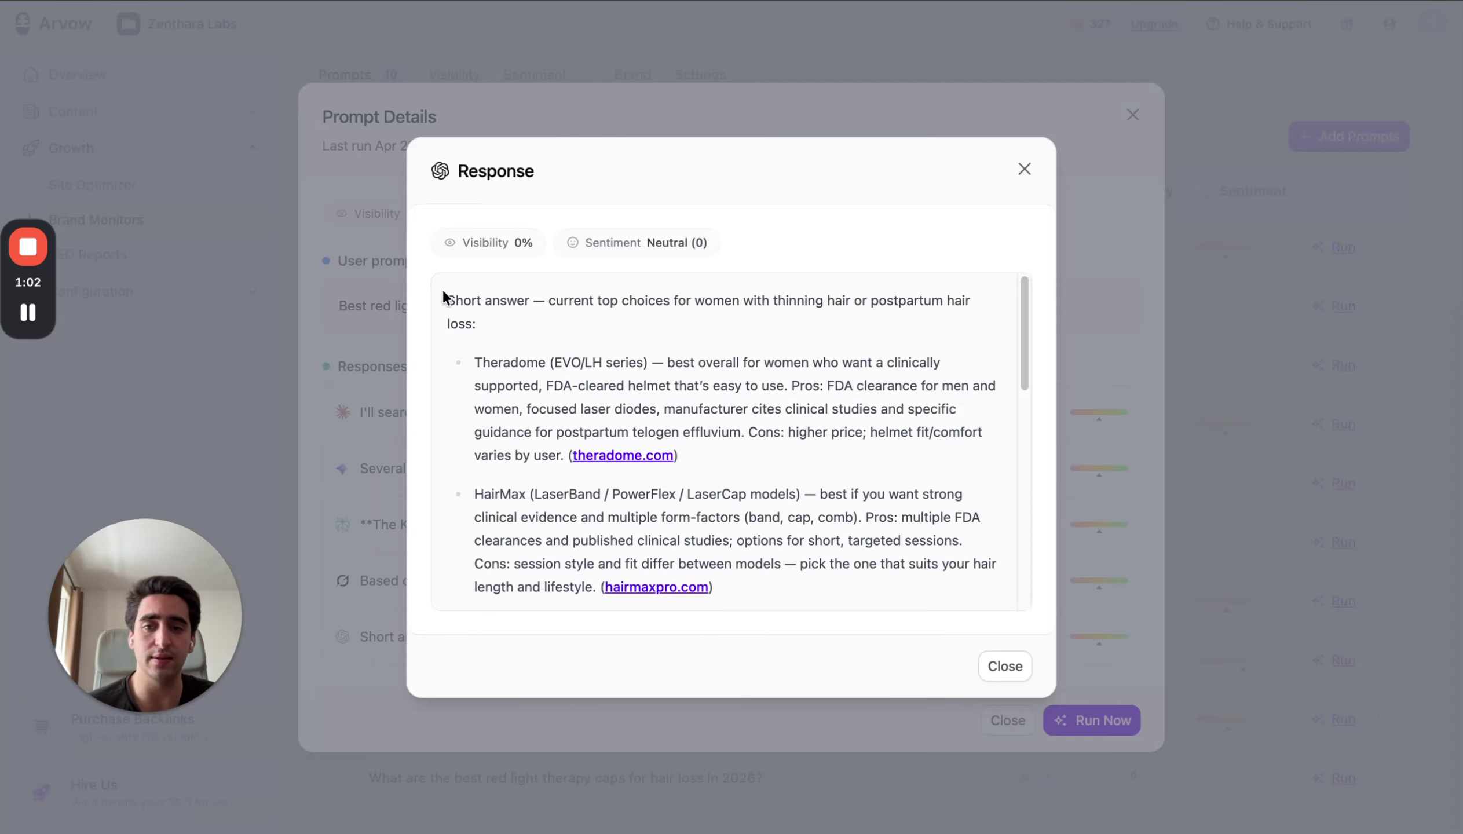
{"action": "left_click_drag", "start_coordinate": [447, 290], "coordinate": [846, 578]}
{"action": "left_click", "coordinate": [846, 581]}
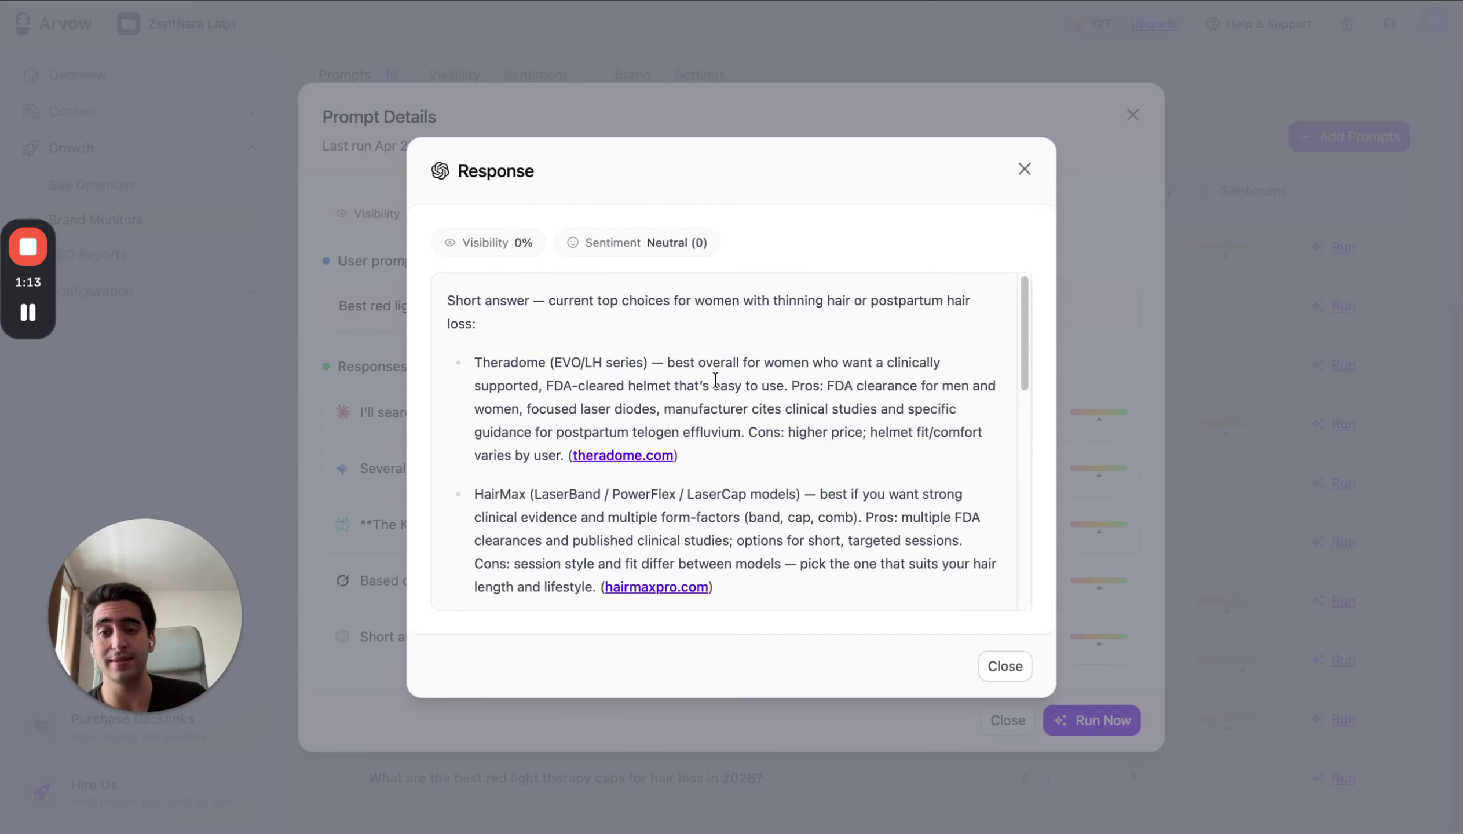
{"action": "scroll", "coordinate": [708, 426], "scroll_direction": "down", "scroll_amount": 1}
{"action": "scroll", "coordinate": [708, 425], "scroll_direction": "down", "scroll_amount": 10}
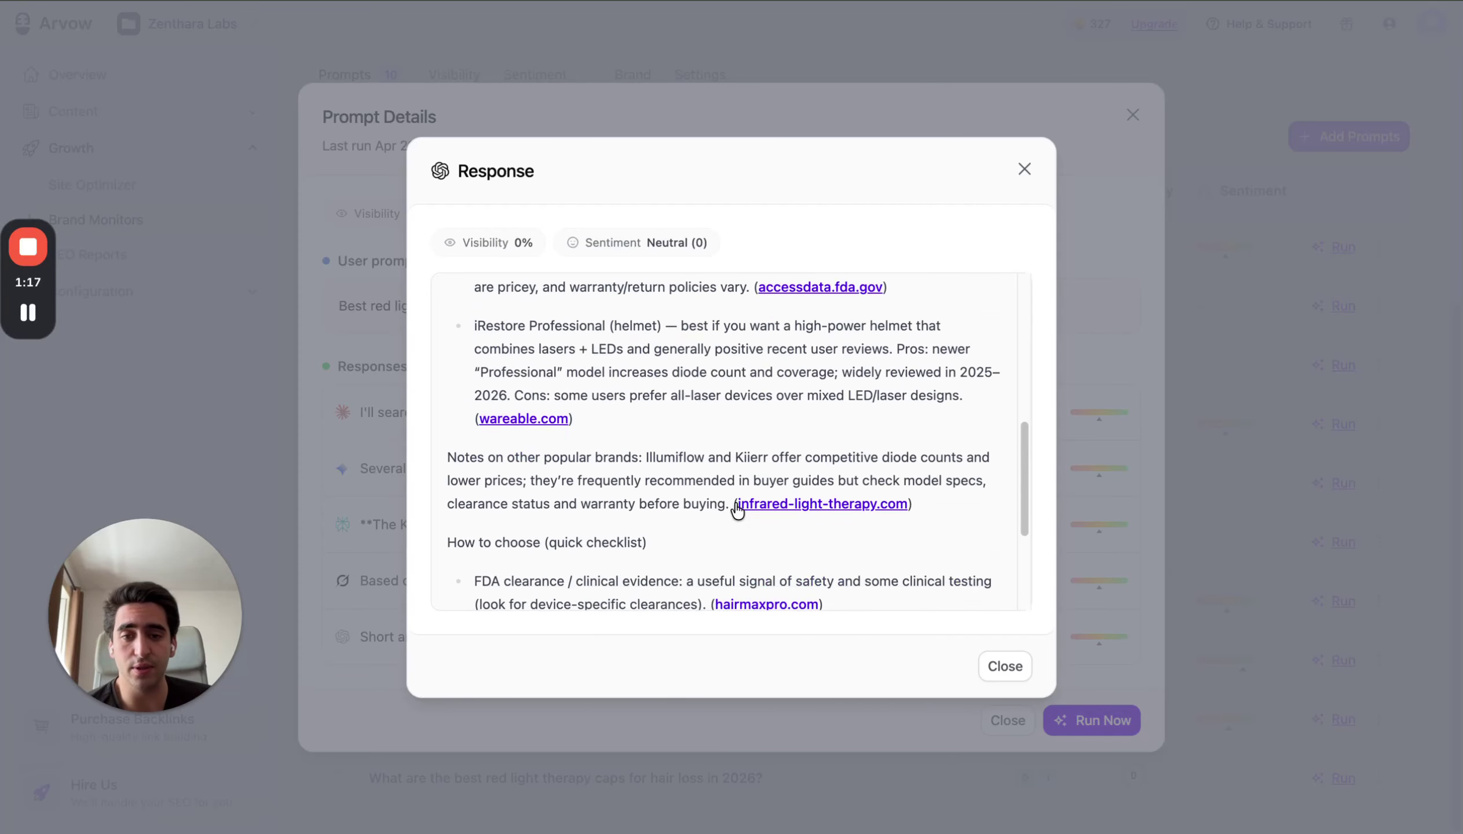
{"action": "left_click_drag", "start_coordinate": [576, 480], "coordinate": [766, 487]}
{"action": "left_click", "coordinate": [764, 491]}
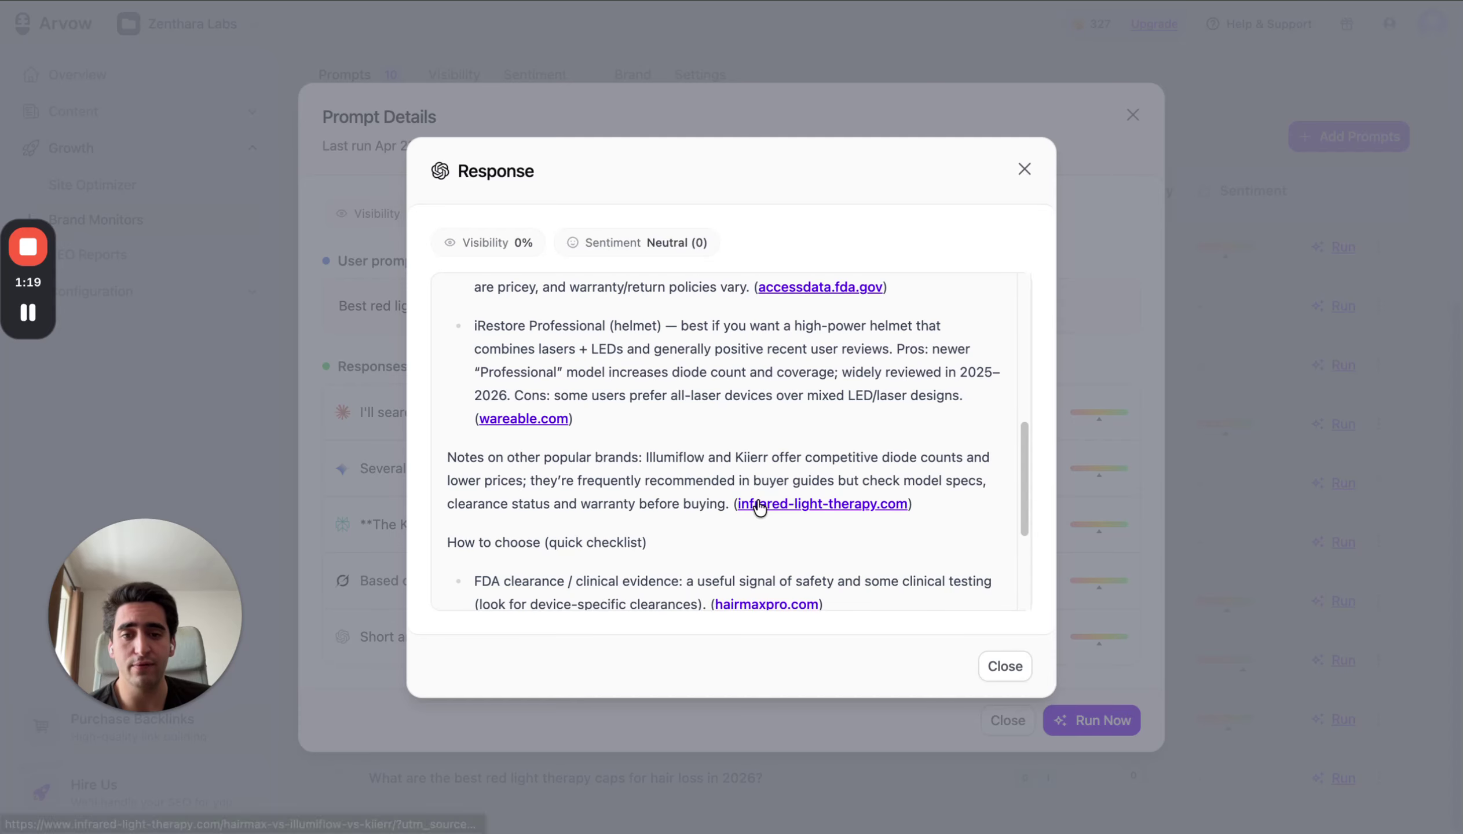
Open the cited infrared-light-therapy.com article and skim it from the title to the end of the page
{"action": "left_click", "coordinate": [746, 504]}
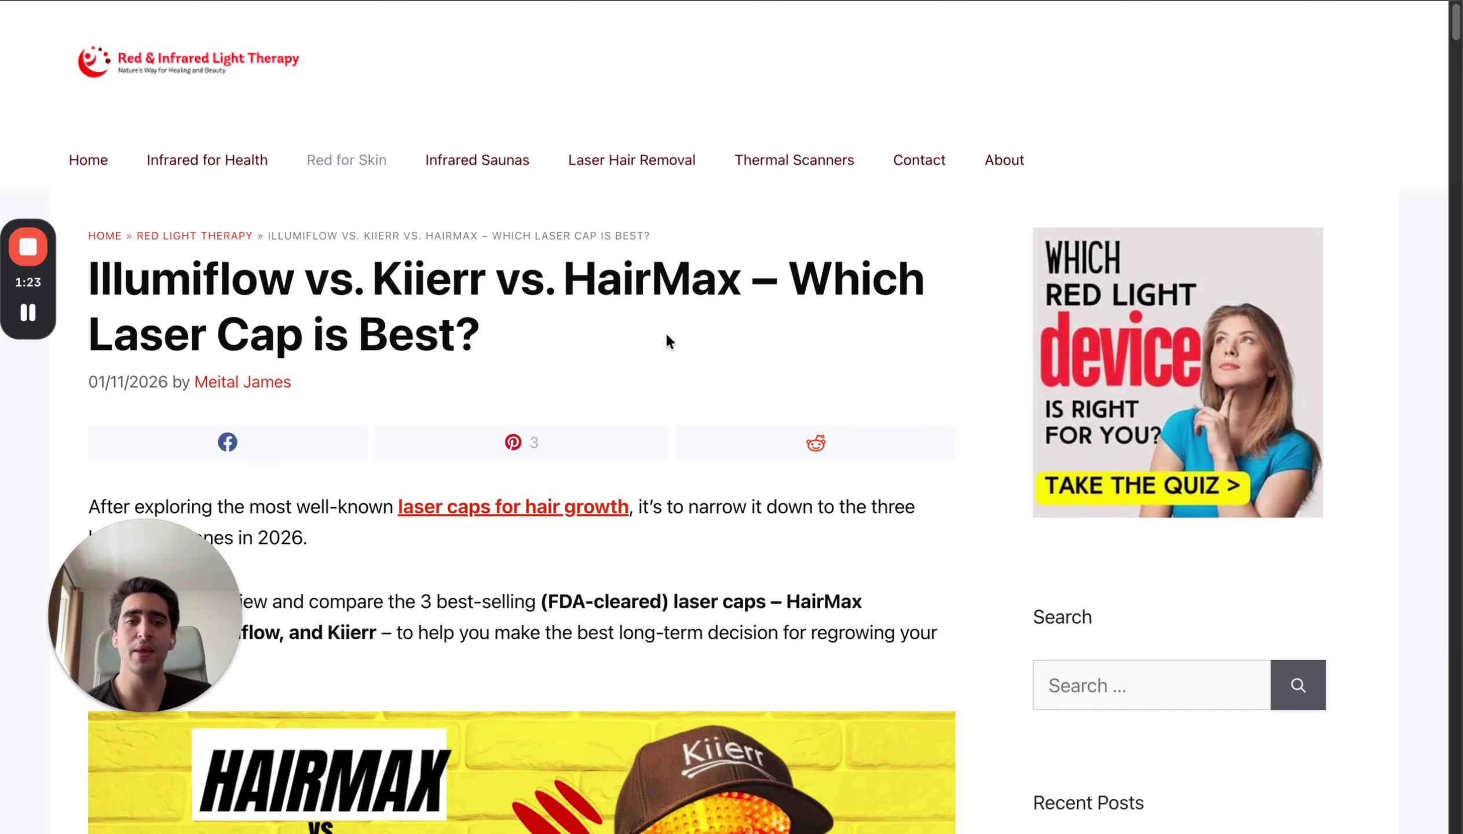
{"action": "scroll", "coordinate": [662, 326], "scroll_direction": "down", "scroll_amount": 1}
{"action": "scroll", "coordinate": [662, 335], "scroll_direction": "down", "scroll_amount": 2}
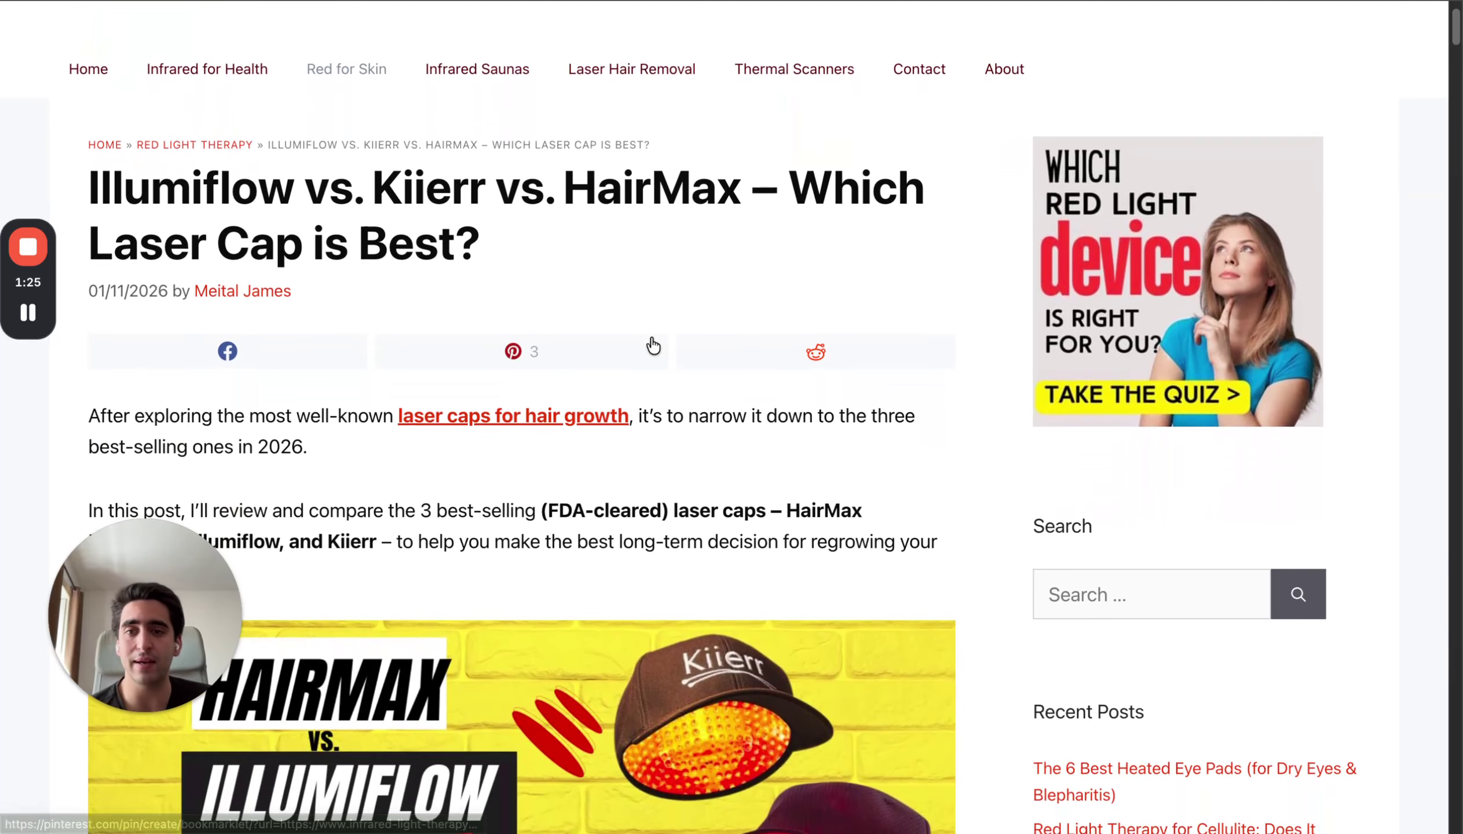
{"action": "scroll", "coordinate": [653, 341], "scroll_direction": "up", "scroll_amount": 3}
{"action": "scroll", "coordinate": [667, 337], "scroll_direction": "down", "scroll_amount": 15}
{"action": "scroll", "coordinate": [677, 328], "scroll_direction": "down", "scroll_amount": 20}
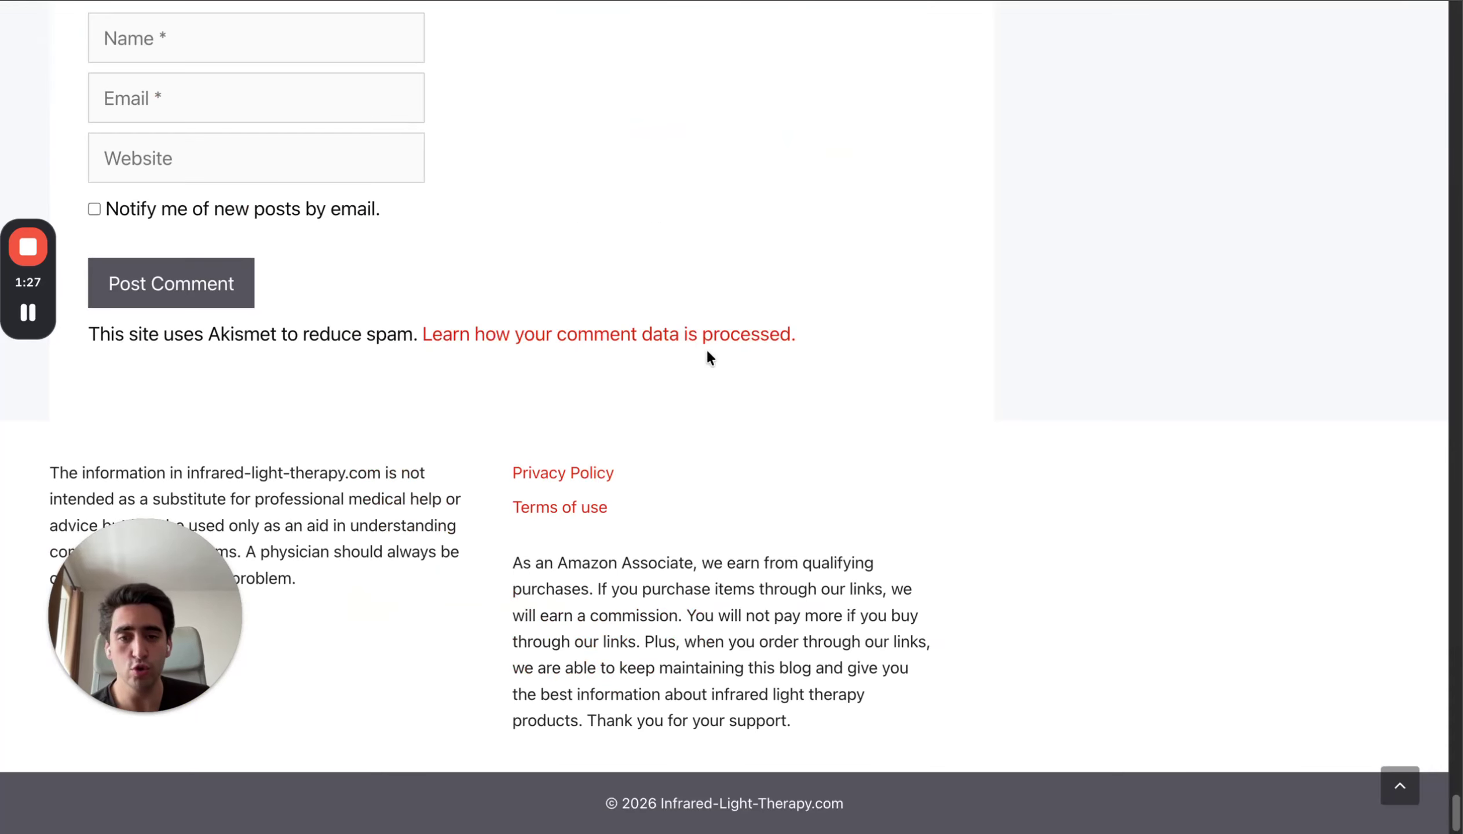
{"action": "left_click_drag", "start_coordinate": [181, 535], "coordinate": [278, 611]}
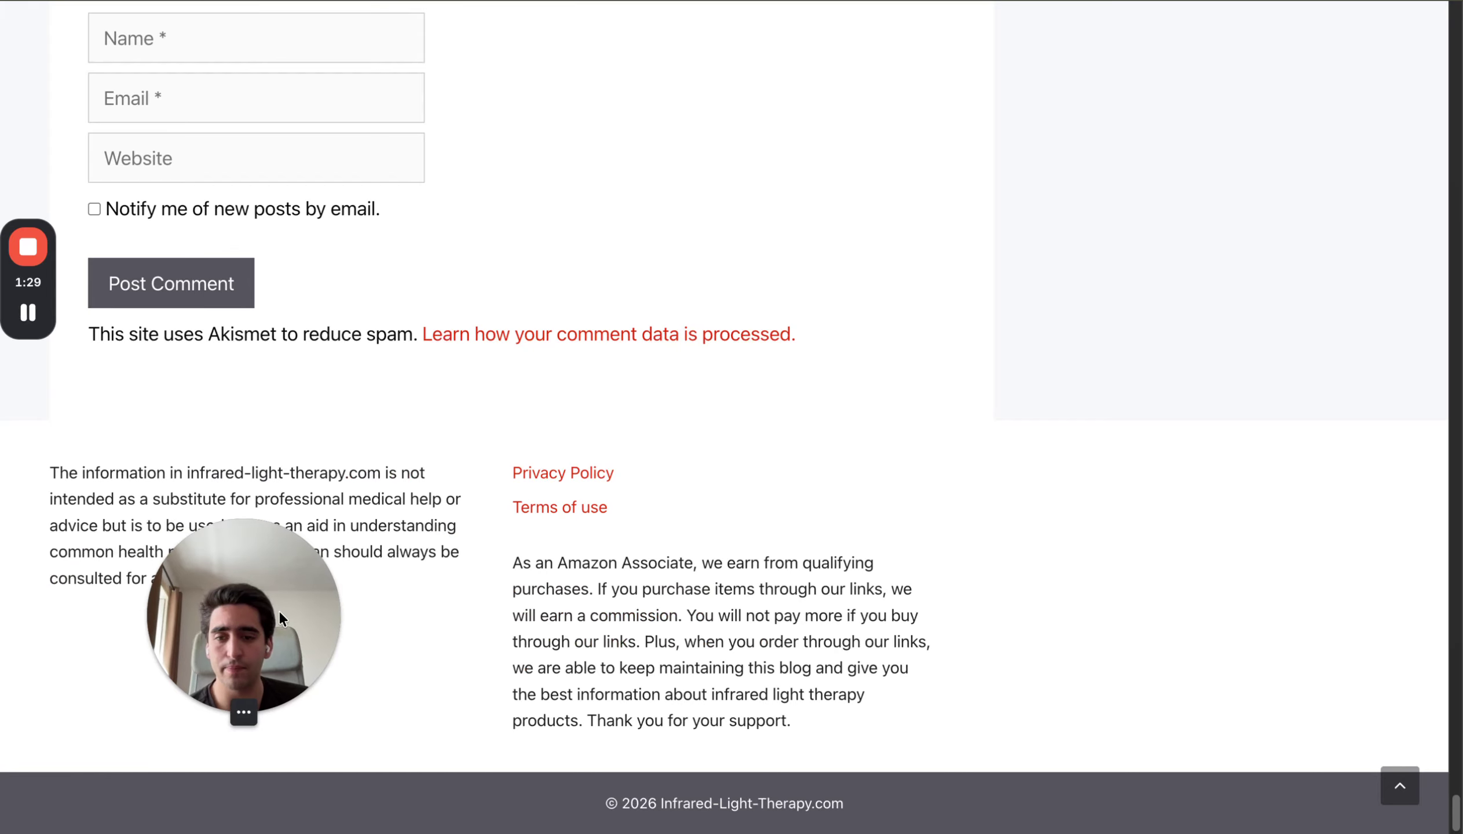
Go to the review site's homepage from the article, then open its Contact page and examine the contact options
{"action": "scroll", "coordinate": [460, 554], "scroll_direction": "up", "scroll_amount": 8}
{"action": "scroll", "coordinate": [448, 363], "scroll_direction": "up", "scroll_amount": 20}
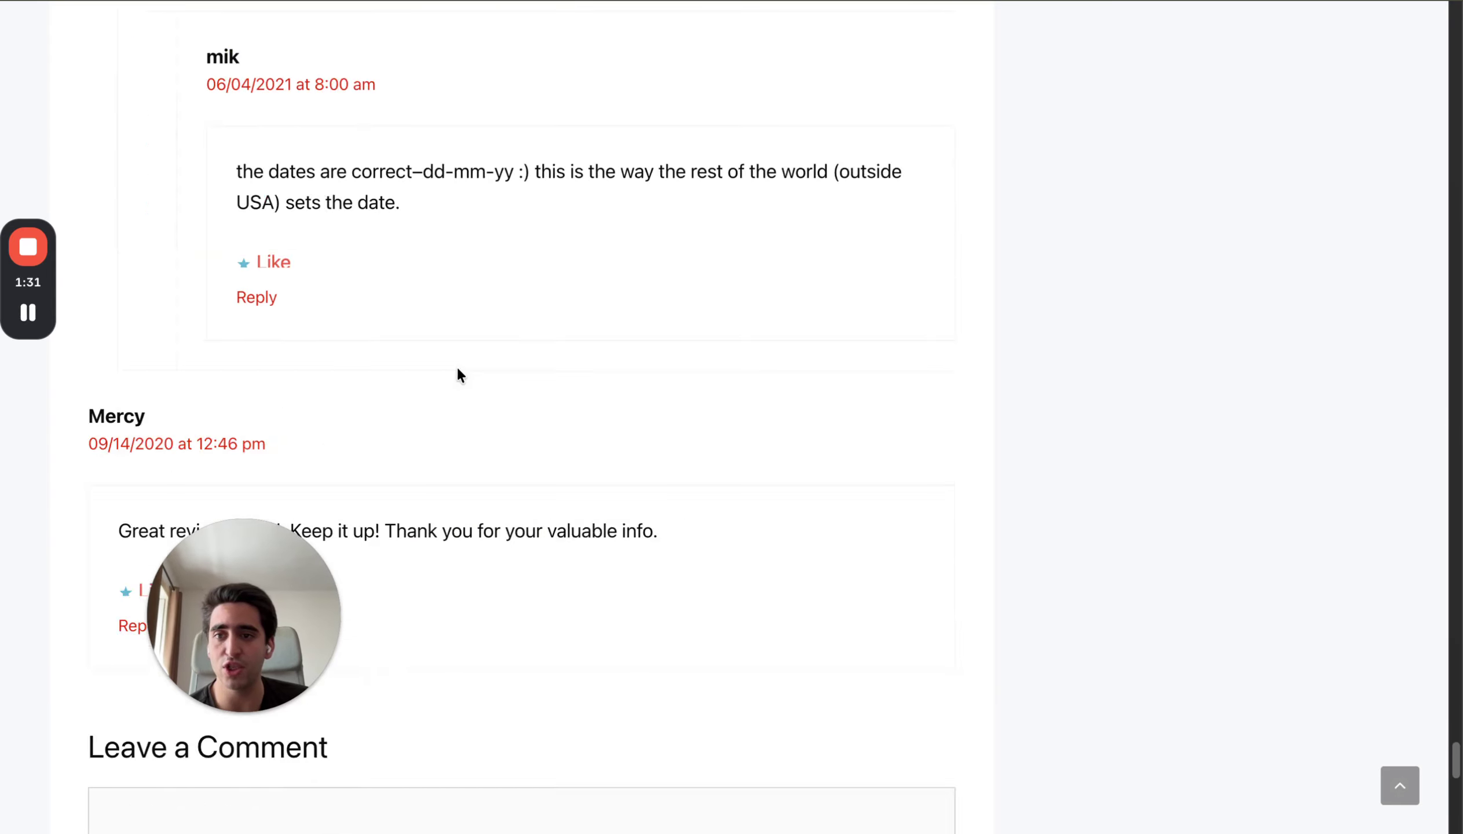
{"action": "scroll", "coordinate": [165, 55], "scroll_direction": "up", "scroll_amount": 5}
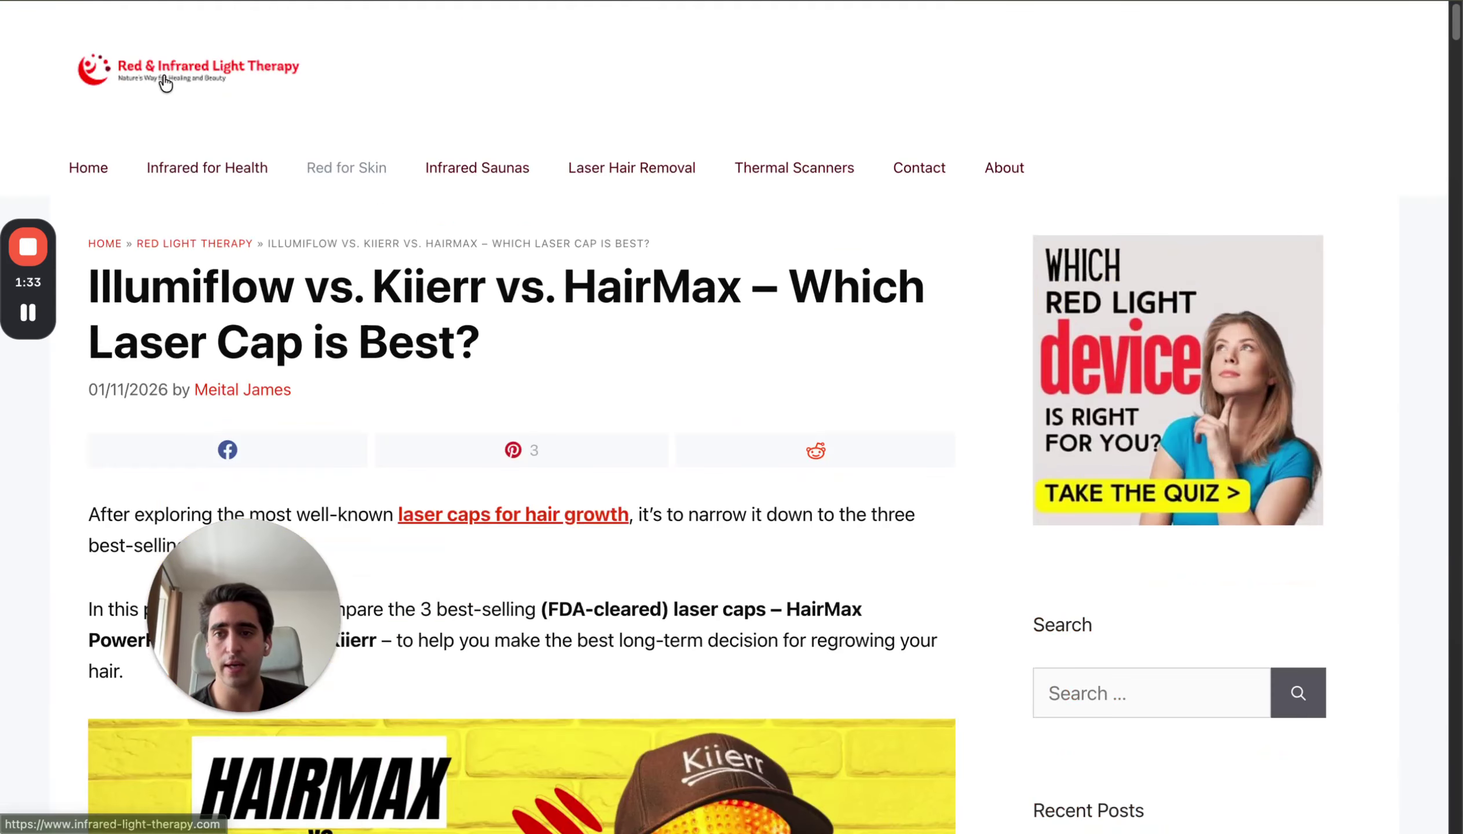
{"action": "left_click", "coordinate": [202, 74]}
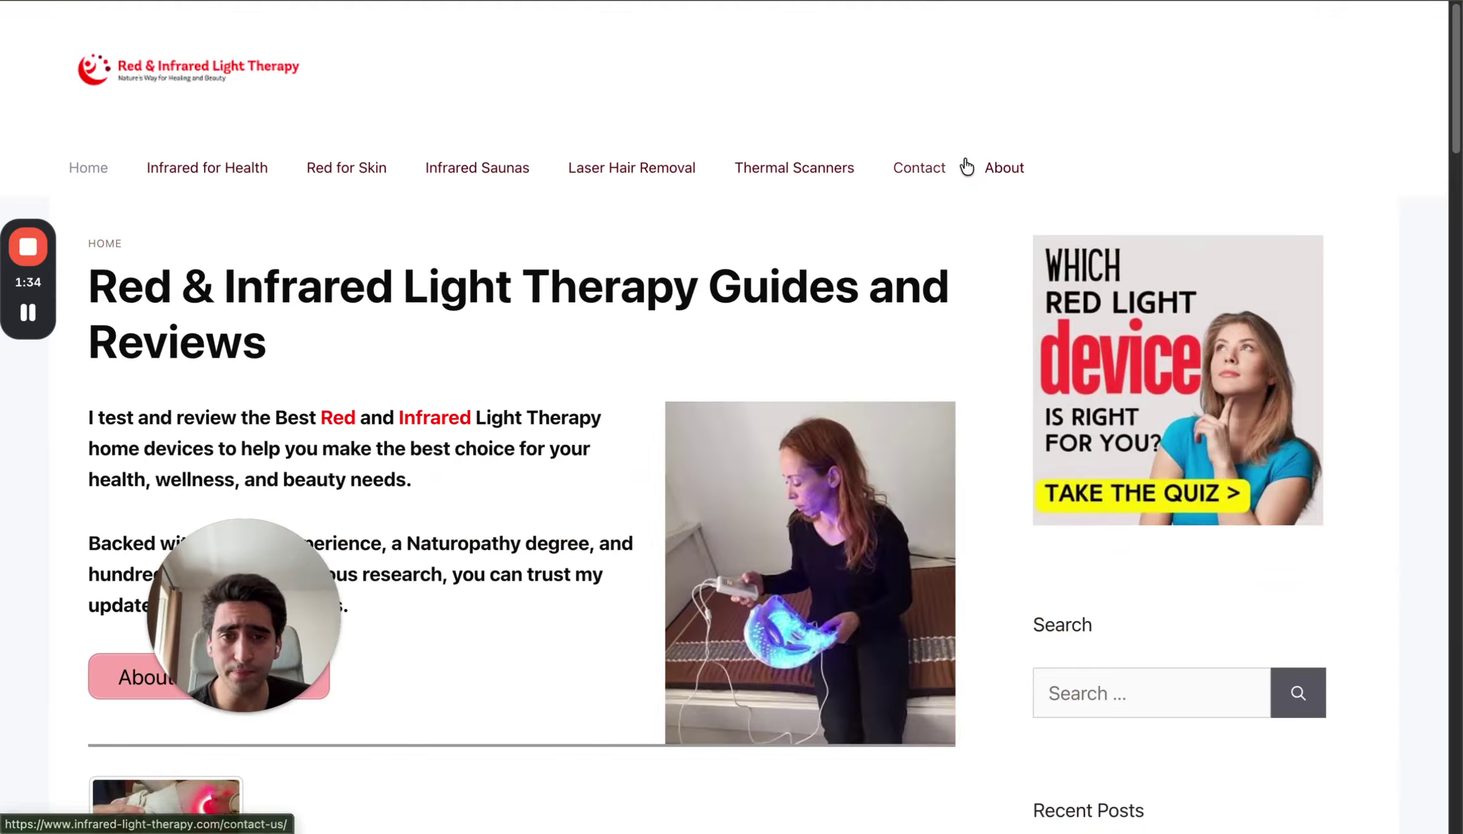
{"action": "left_click", "coordinate": [906, 172]}
{"action": "scroll", "coordinate": [830, 257], "scroll_direction": "down", "scroll_amount": 1}
{"action": "scroll", "coordinate": [830, 257], "scroll_direction": "down", "scroll_amount": 3}
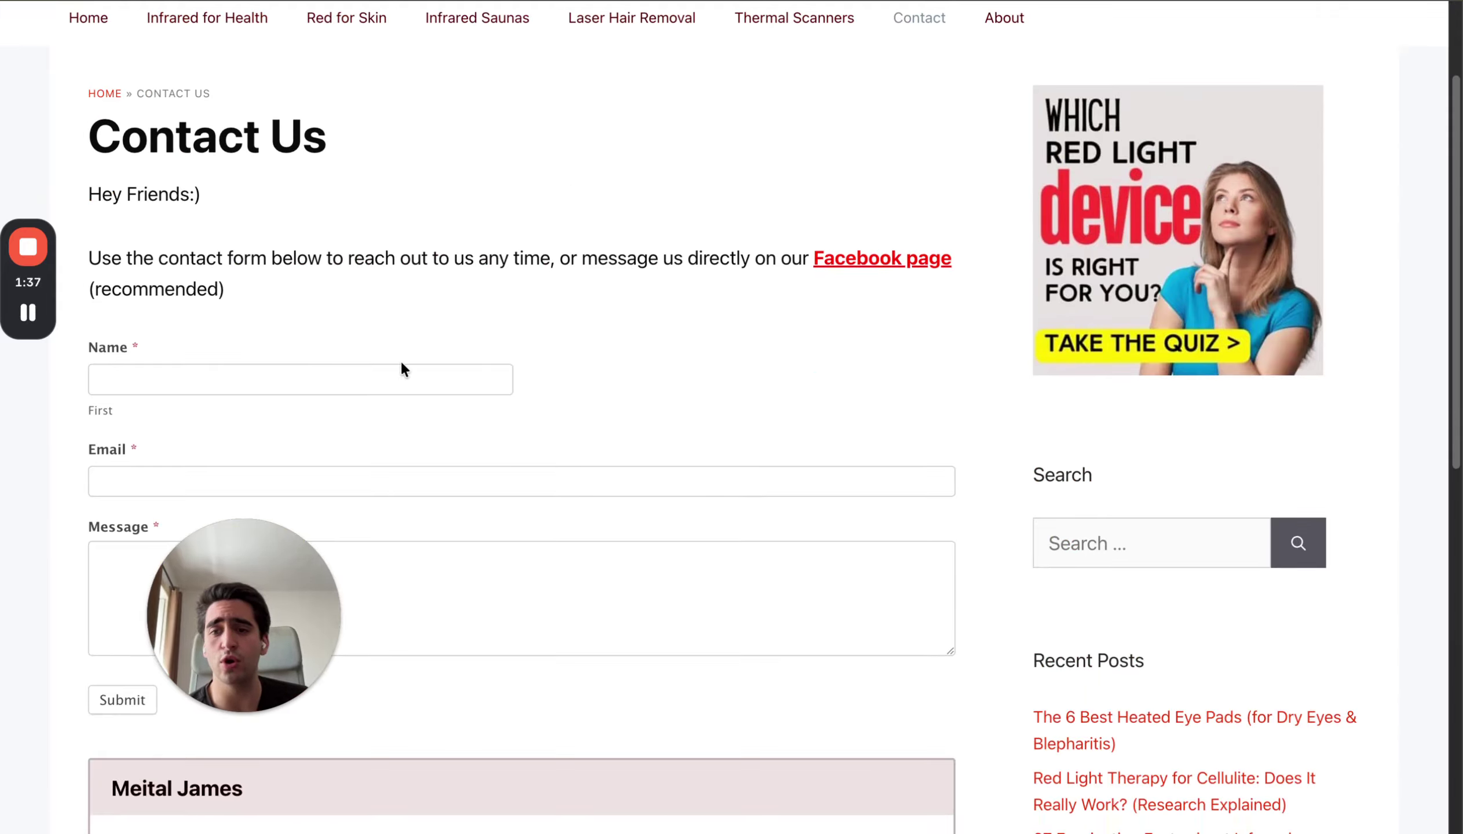
{"action": "scroll", "coordinate": [454, 330], "scroll_direction": "down", "scroll_amount": 1}
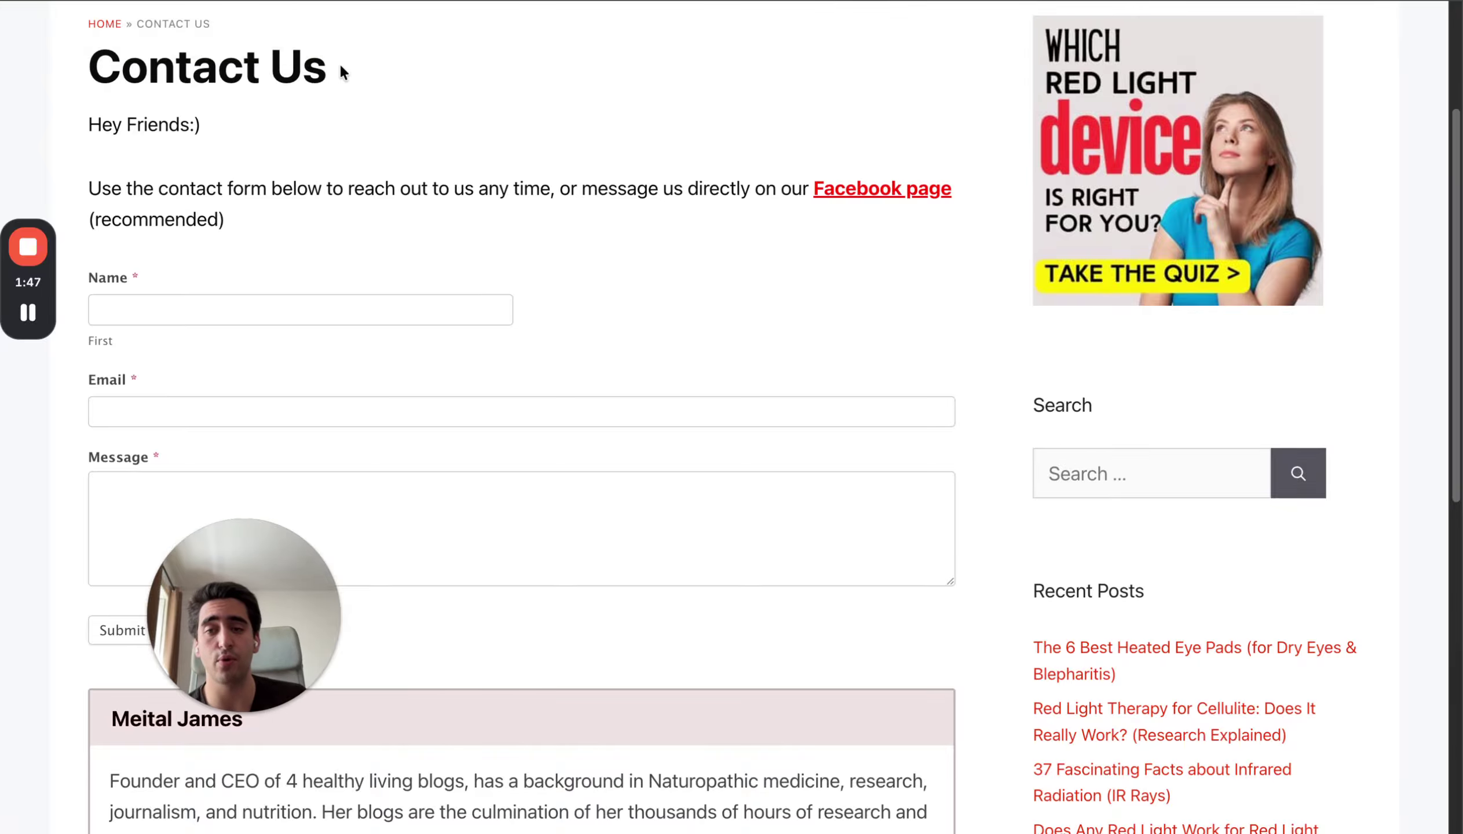
{"action": "scroll", "coordinate": [416, 178], "scroll_direction": "up", "scroll_amount": 3}
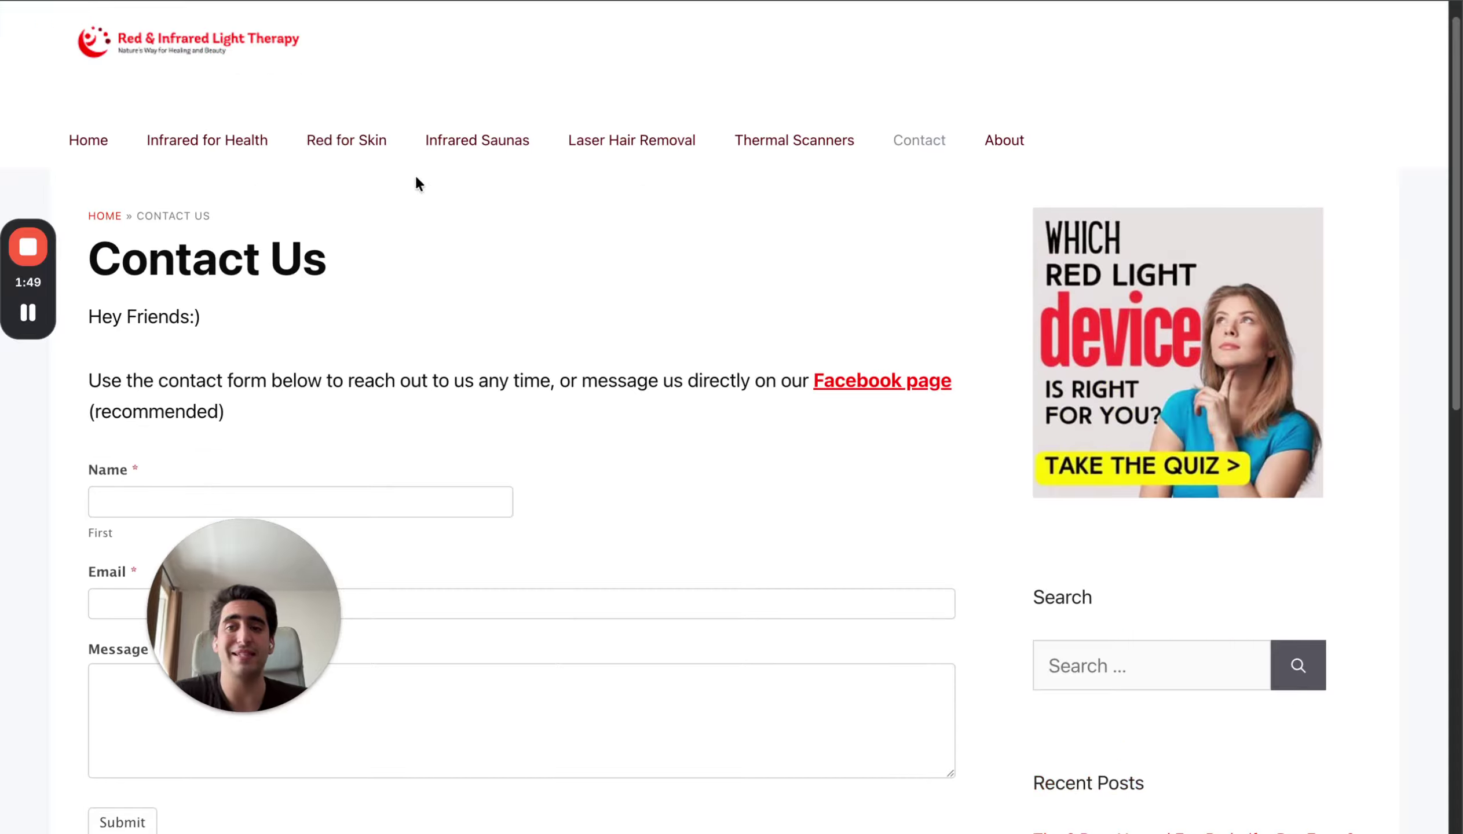
Return to the review site's homepage and skim its guides and reviews
{"action": "left_click", "coordinate": [258, 55]}
{"action": "scroll", "coordinate": [317, 239], "scroll_direction": "down", "scroll_amount": 5}
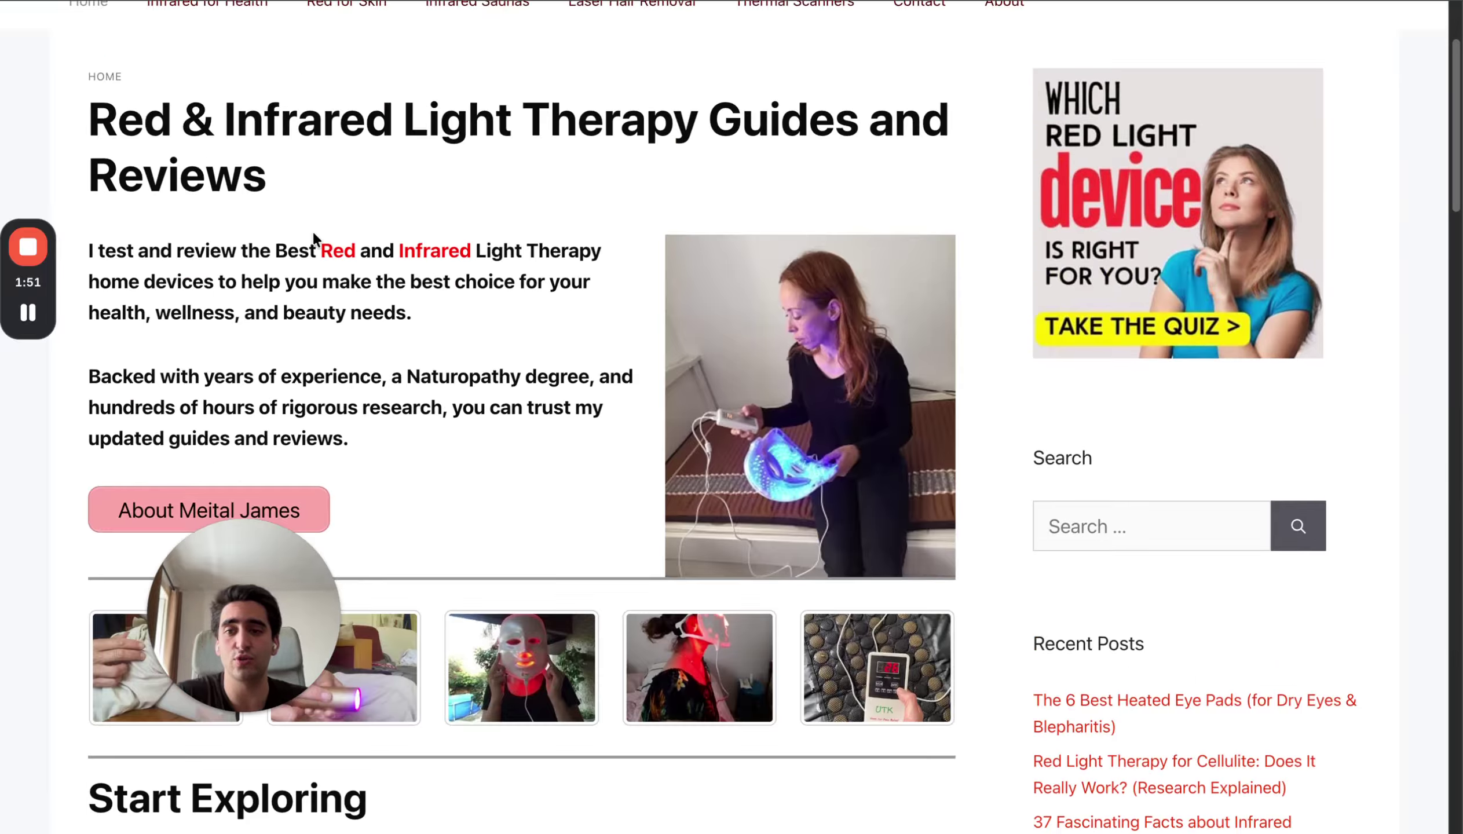
{"action": "scroll", "coordinate": [311, 213], "scroll_direction": "down", "scroll_amount": 7}
{"action": "scroll", "coordinate": [359, 131], "scroll_direction": "up", "scroll_amount": 13}
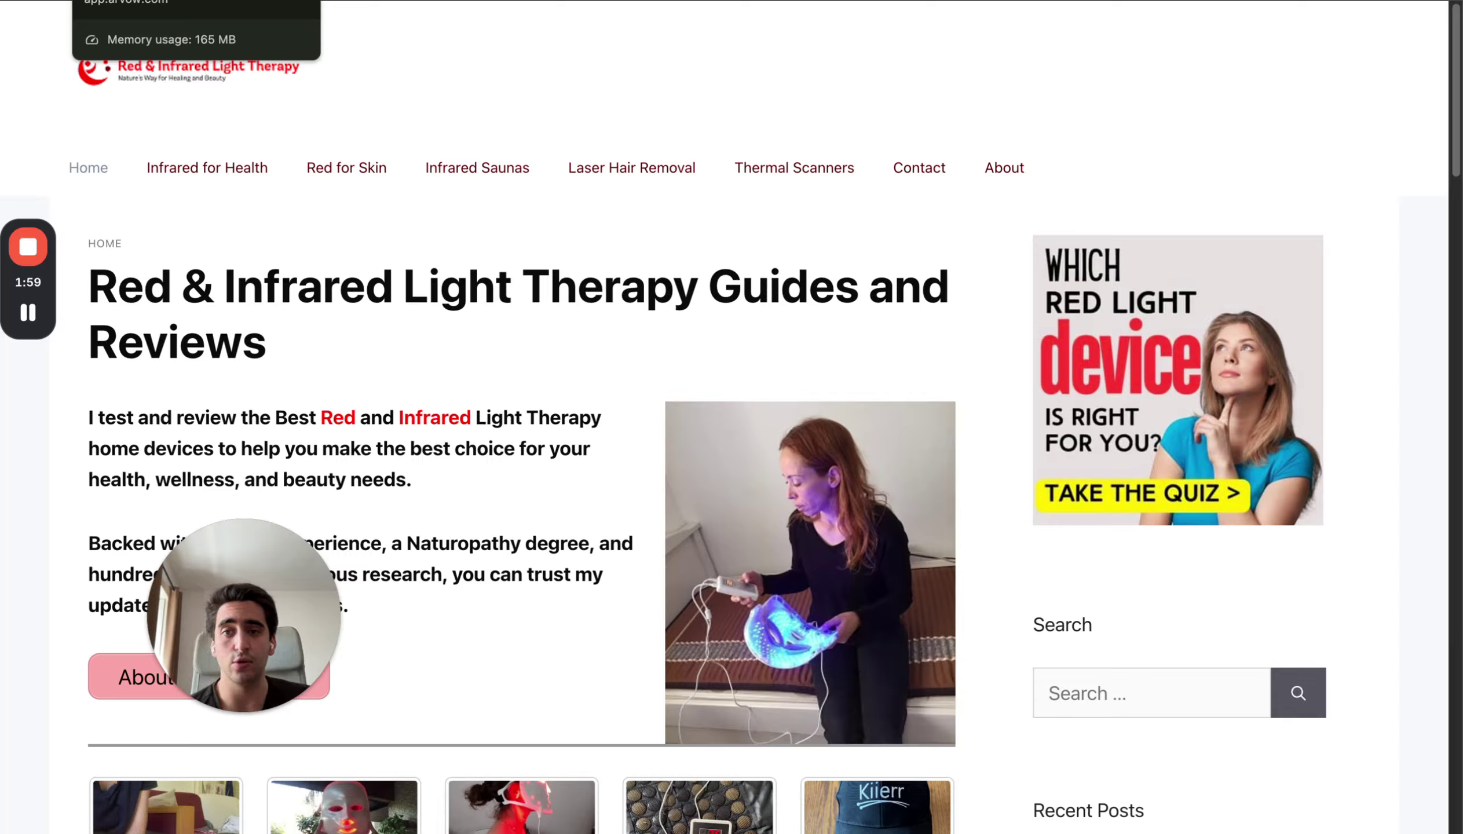
Switch back to Arvow, close the ChatGPT response and skim the Gemini response to the same prompt
{"action": "left_click", "coordinate": [336, 1]}
{"action": "scroll", "coordinate": [639, 293], "scroll_direction": "up", "scroll_amount": 10}
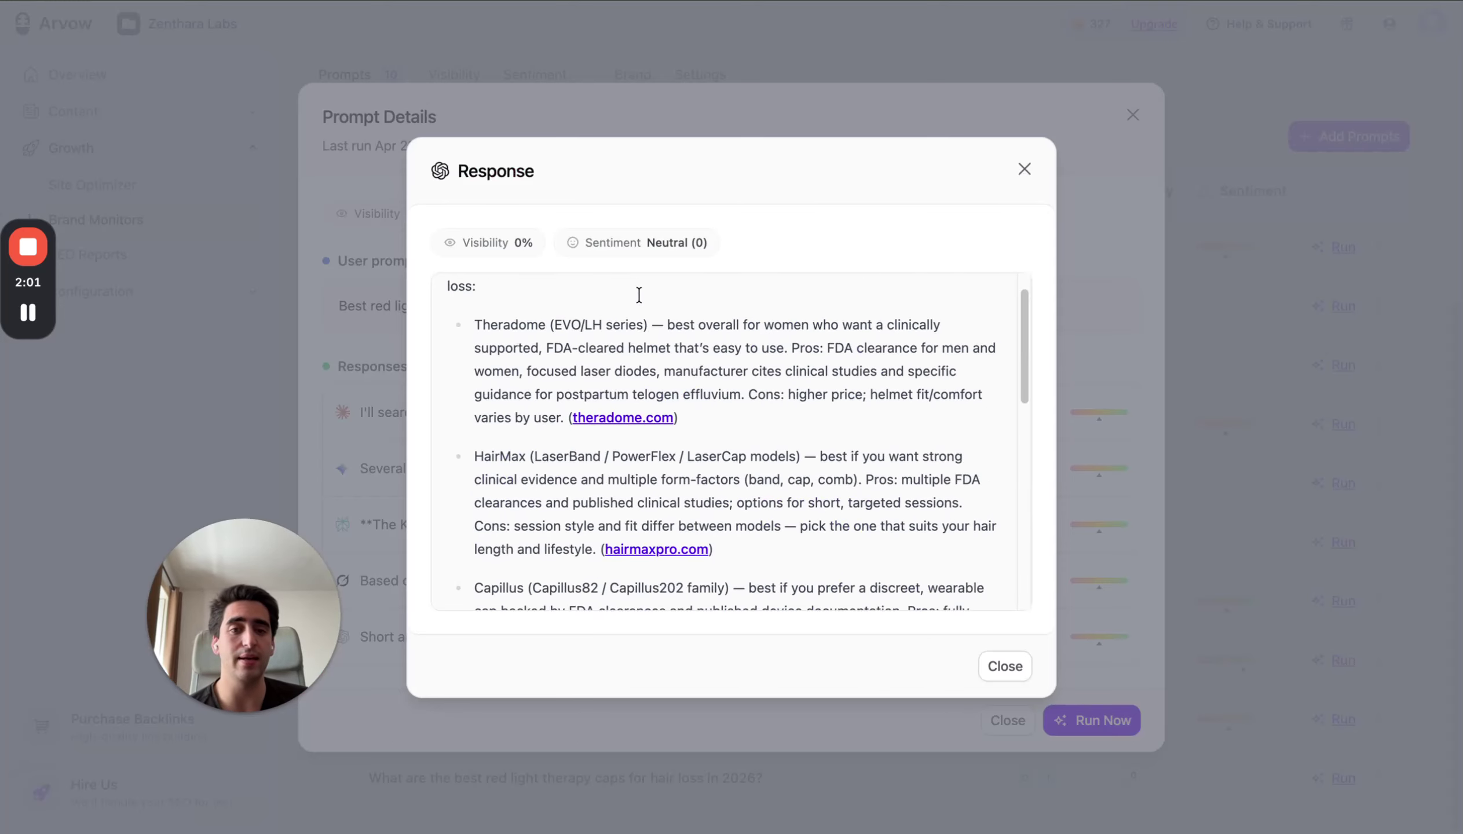
{"action": "key", "text": "Escape"}
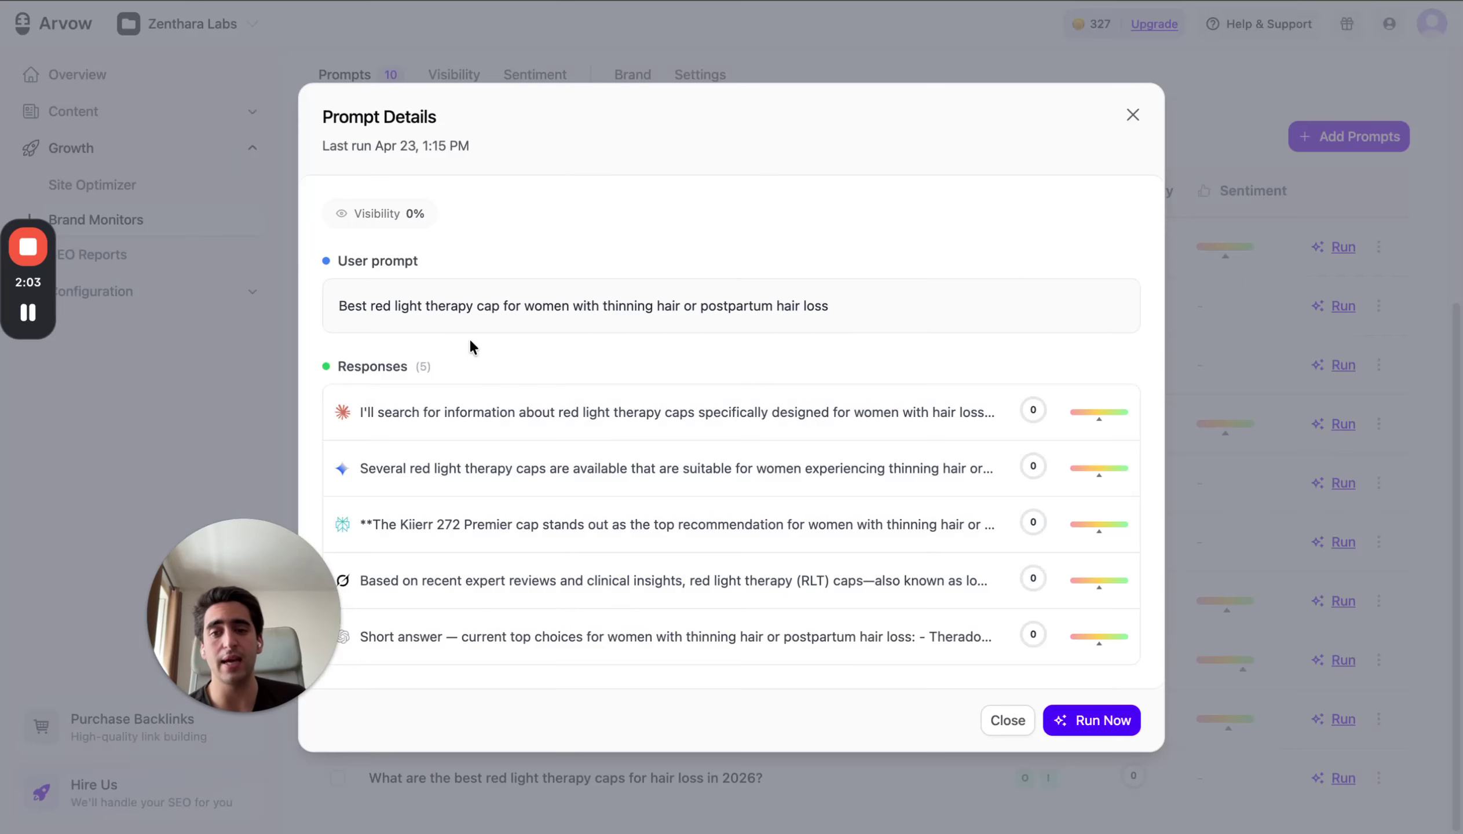
{"action": "left_click", "coordinate": [580, 468]}
{"action": "scroll", "coordinate": [561, 480], "scroll_direction": "down", "scroll_amount": 3}
{"action": "left_click", "coordinate": [350, 456]}
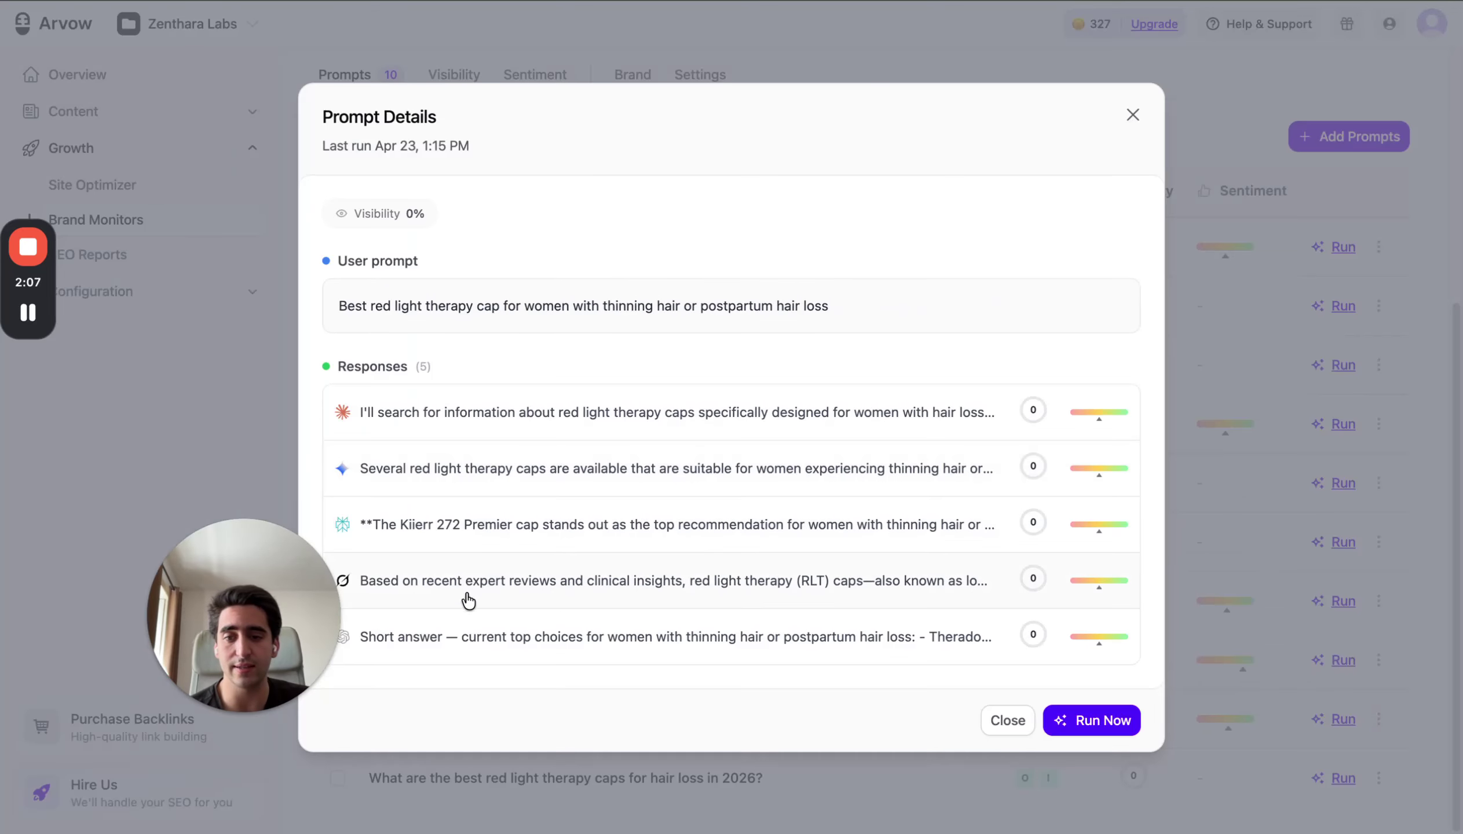
{"action": "left_click", "coordinate": [484, 489]}
{"action": "scroll", "coordinate": [572, 511], "scroll_direction": "down", "scroll_amount": 10}
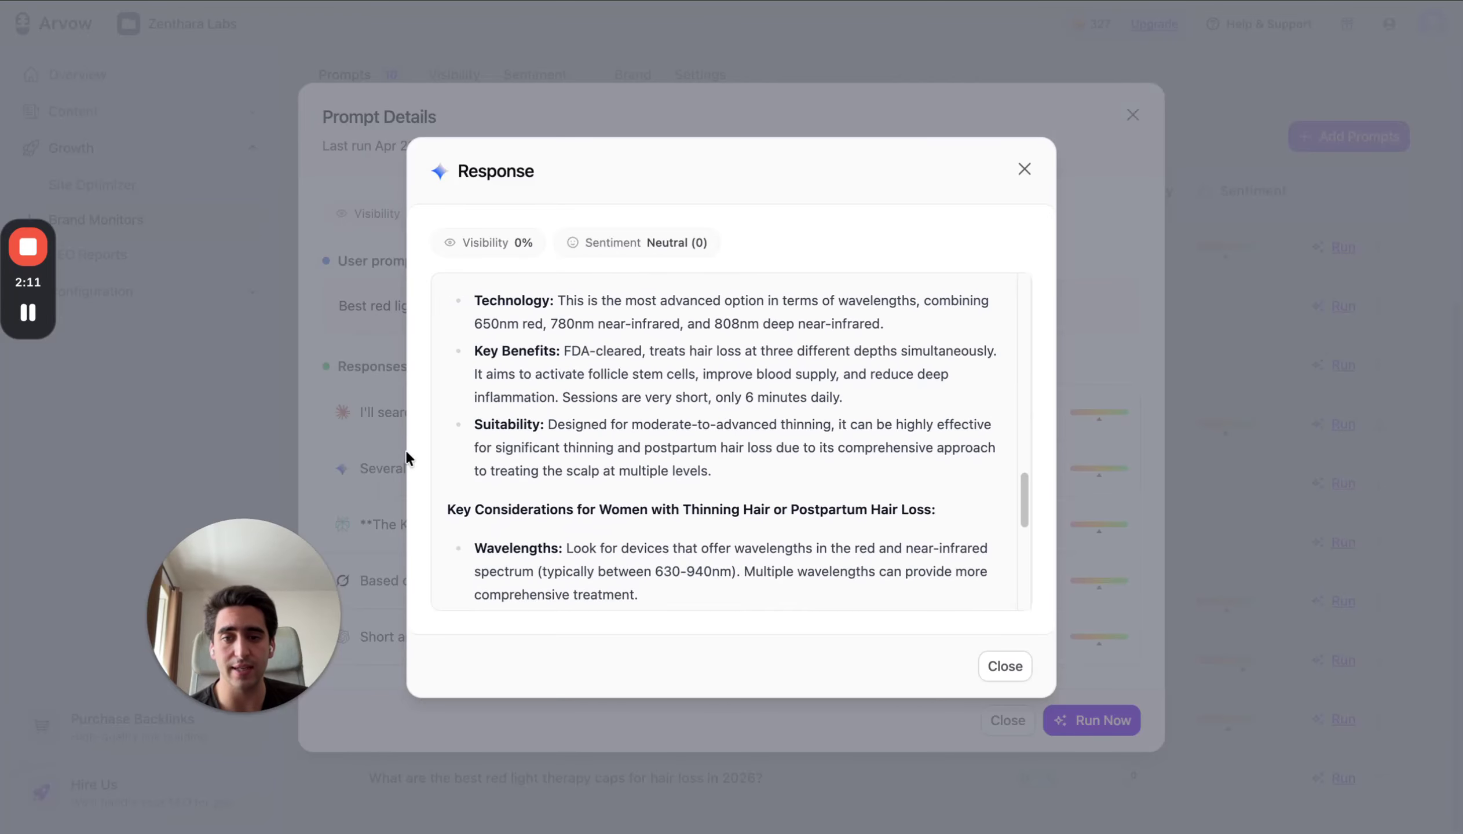
Open the Perplexity response and read its device comparison table and closing recommendation
{"action": "left_click", "coordinate": [395, 529]}
{"action": "left_click", "coordinate": [395, 529]}
{"action": "scroll", "coordinate": [636, 510], "scroll_direction": "down", "scroll_amount": 10}
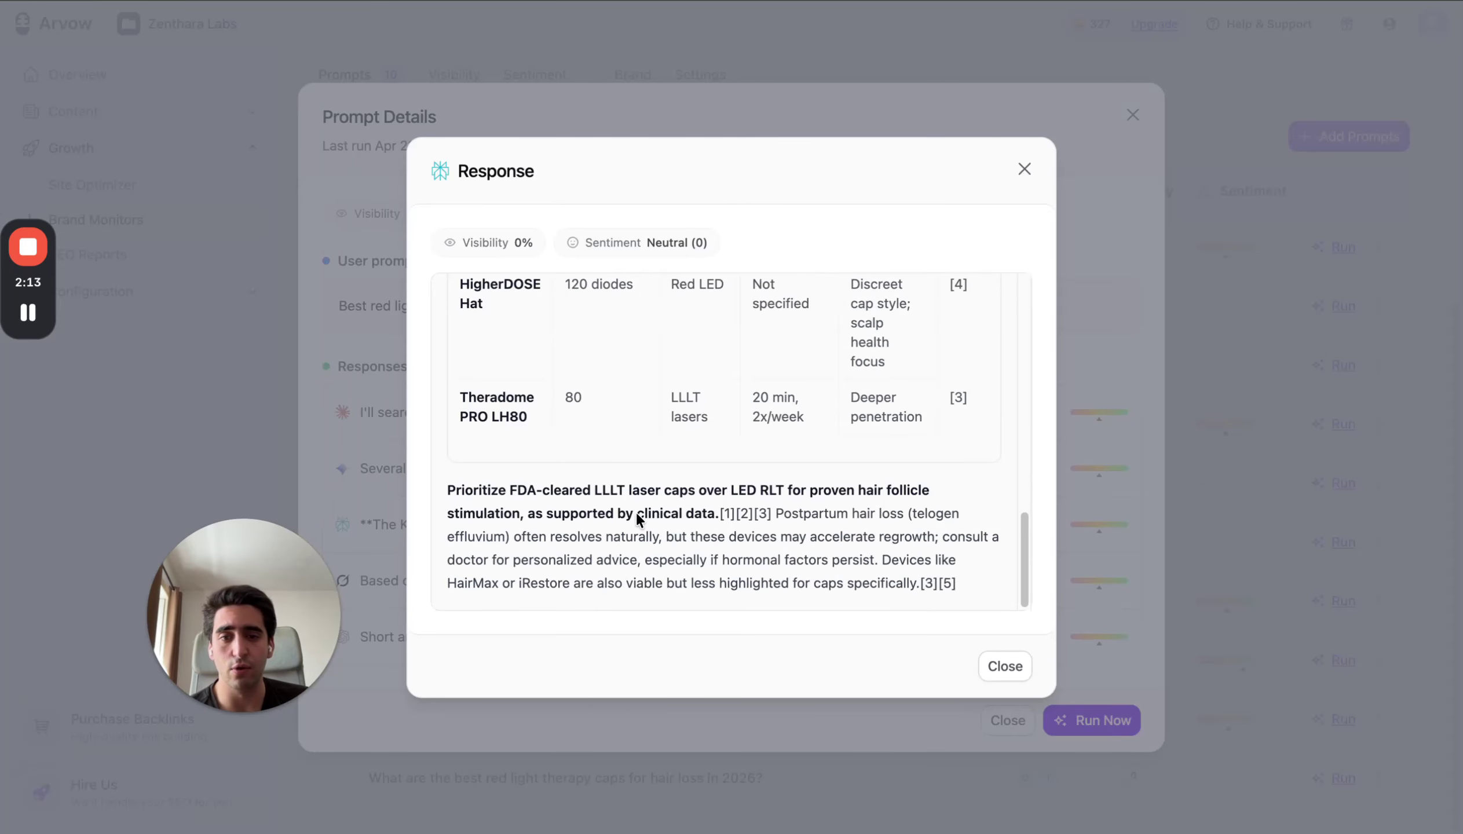
{"action": "left_click", "coordinate": [368, 448]}
Open the Grok response and read it from the introduction through the Final Tips, then close it
{"action": "left_click", "coordinate": [488, 594]}
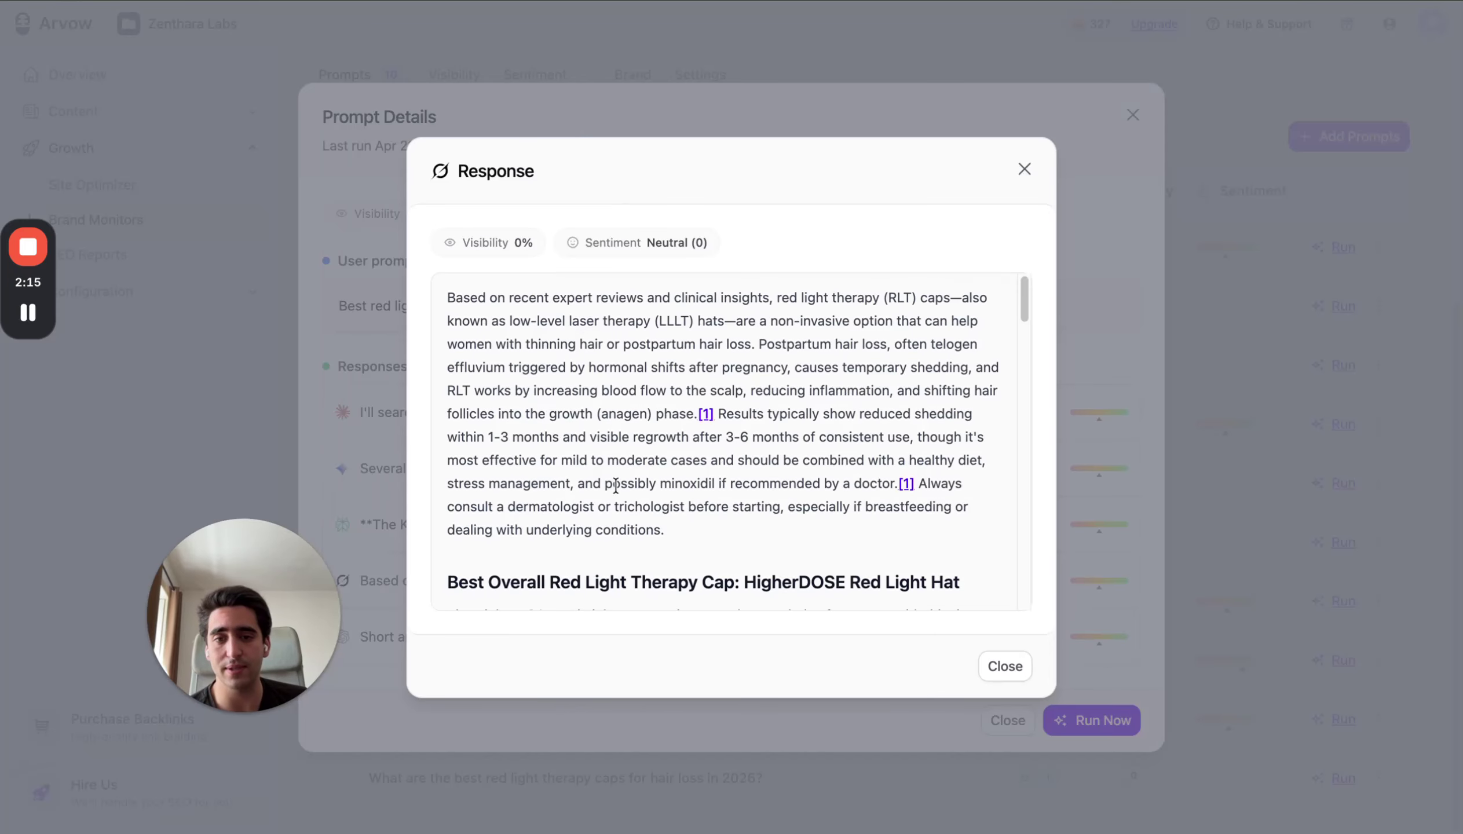
{"action": "scroll", "coordinate": [696, 415], "scroll_direction": "down", "scroll_amount": 6}
{"action": "scroll", "coordinate": [603, 395], "scroll_direction": "down", "scroll_amount": 15}
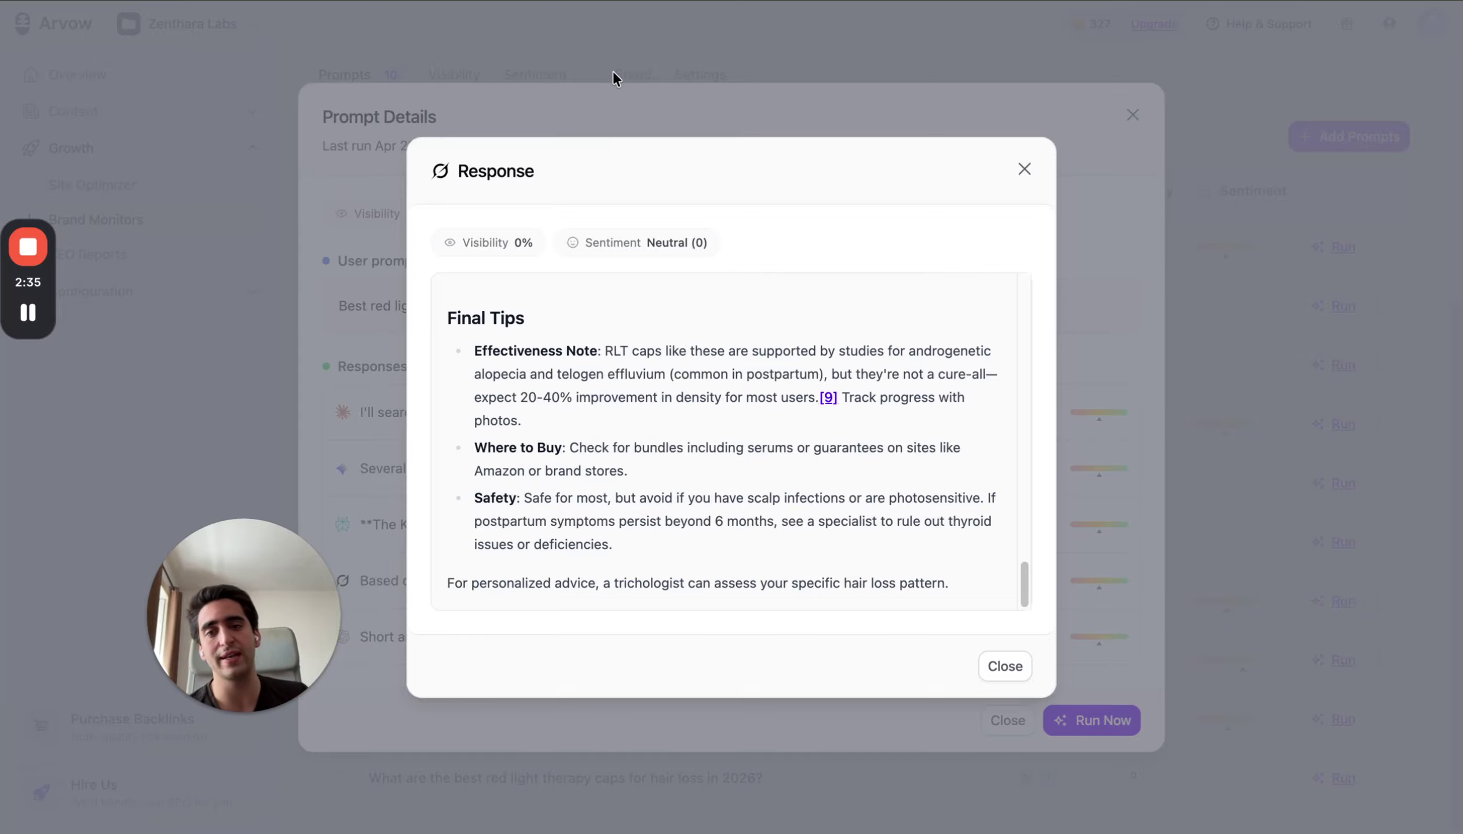
{"action": "left_click", "coordinate": [545, 94]}
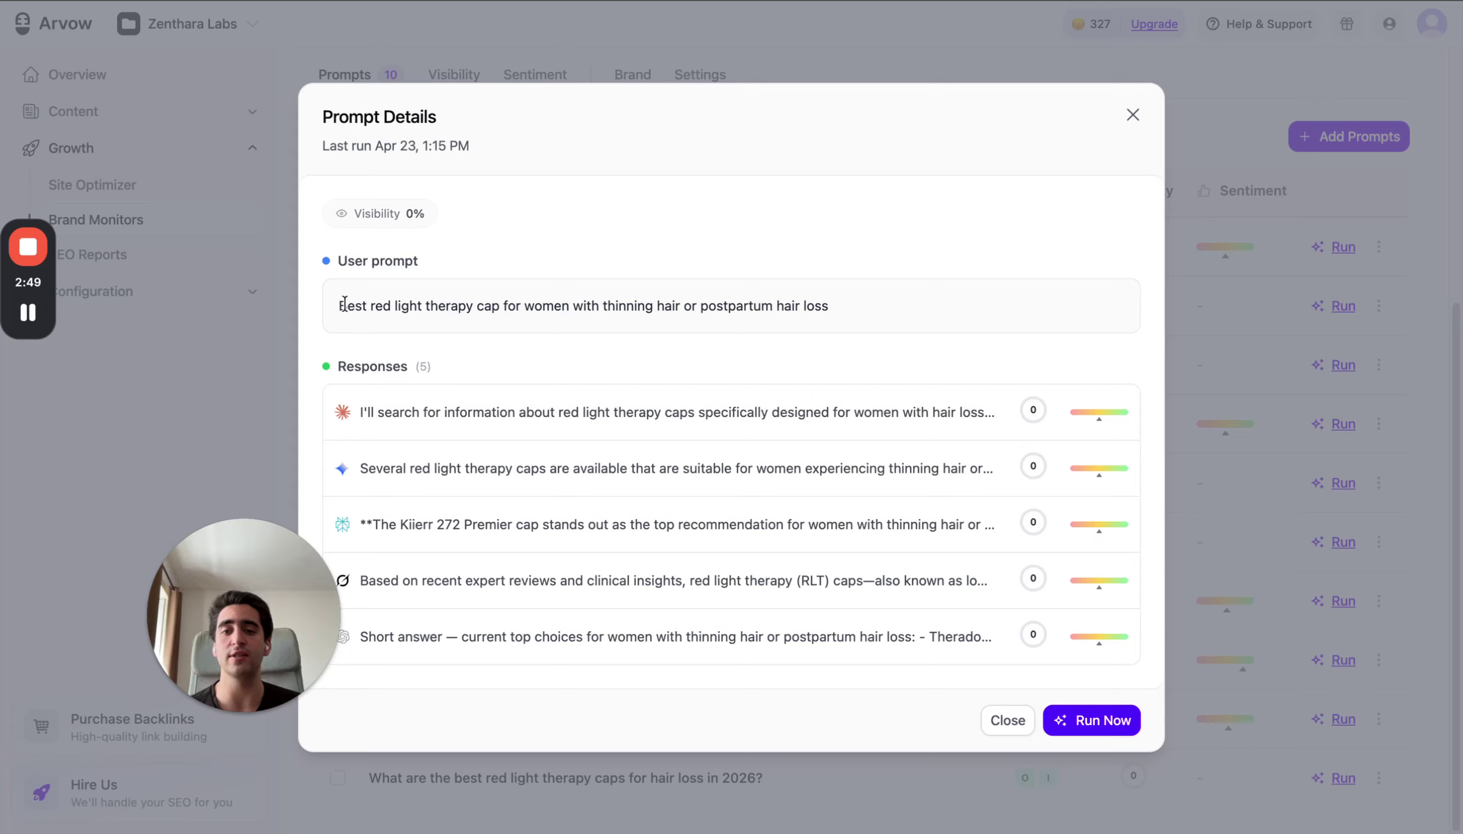
Copy the prompt "Best red light therapy cap for women with thinning hair or postpartum hair loss" and close its details
{"action": "left_click_drag", "start_coordinate": [331, 298], "coordinate": [831, 309]}
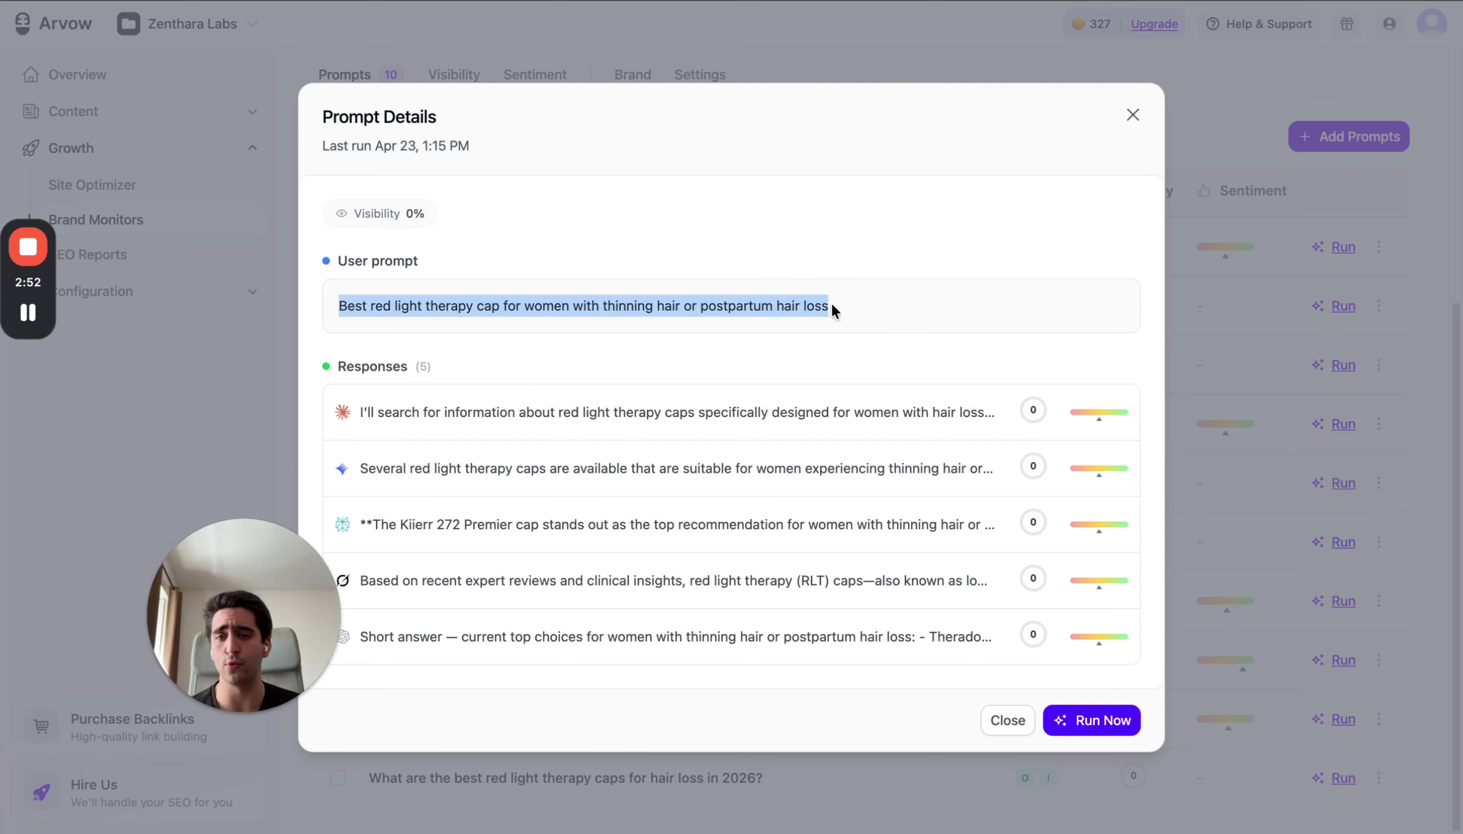
{"action": "triple_click", "coordinate": [753, 302]}
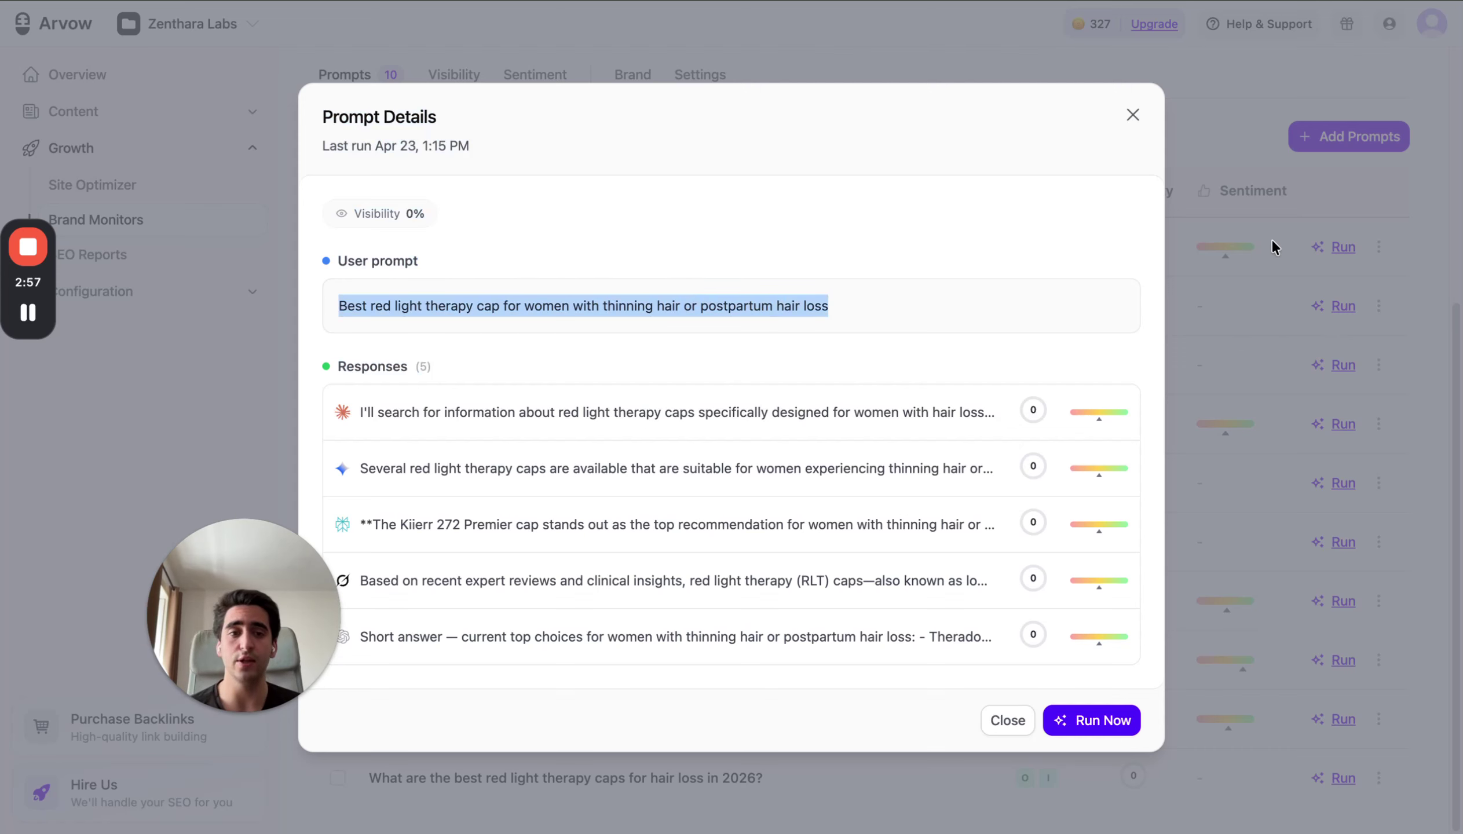
{"action": "left_click", "coordinate": [1242, 226]}
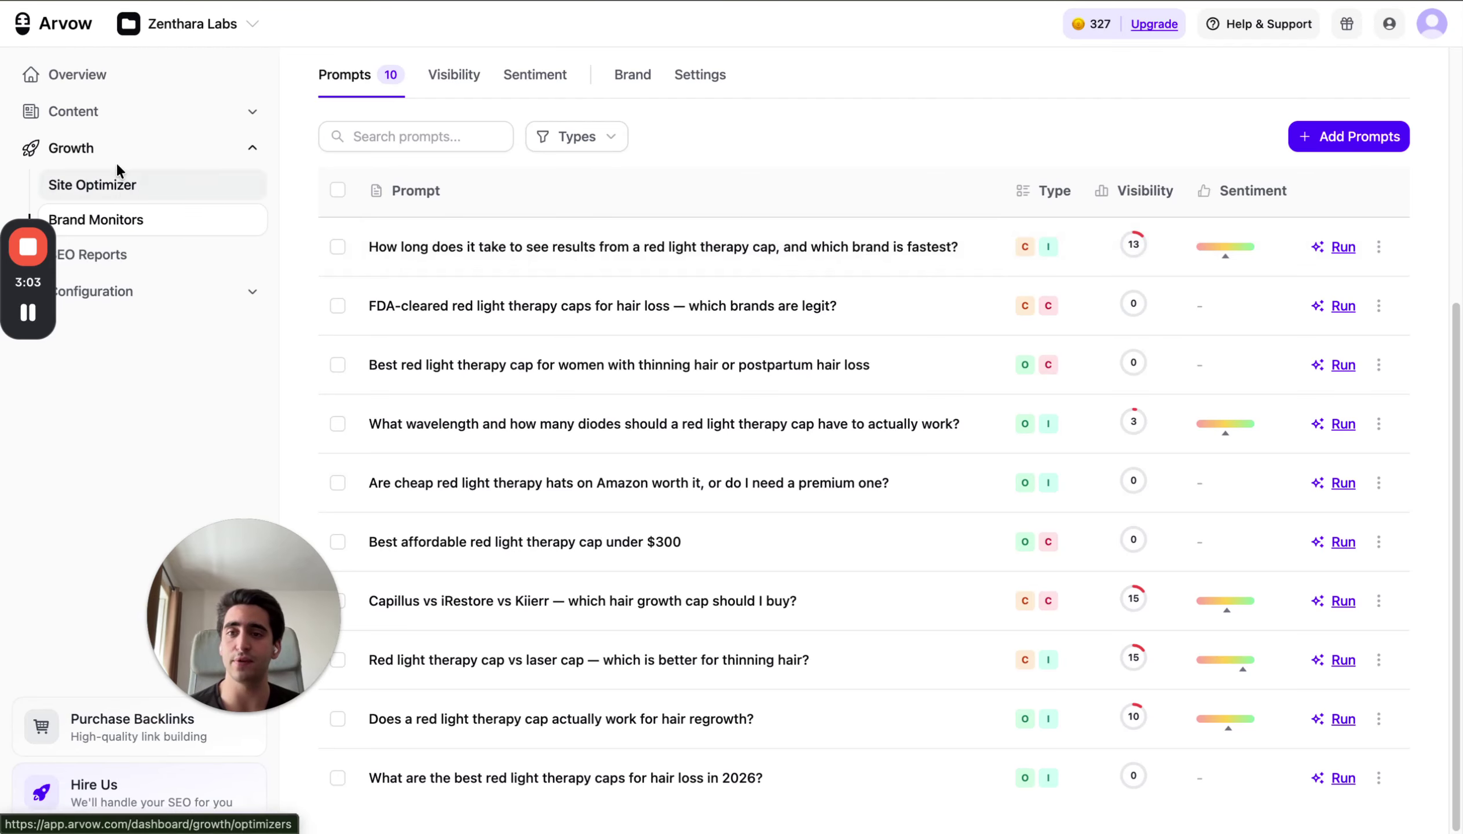
Start a new SEO article from the Overview and paste the copied prompt as its title
{"action": "left_click", "coordinate": [132, 91]}
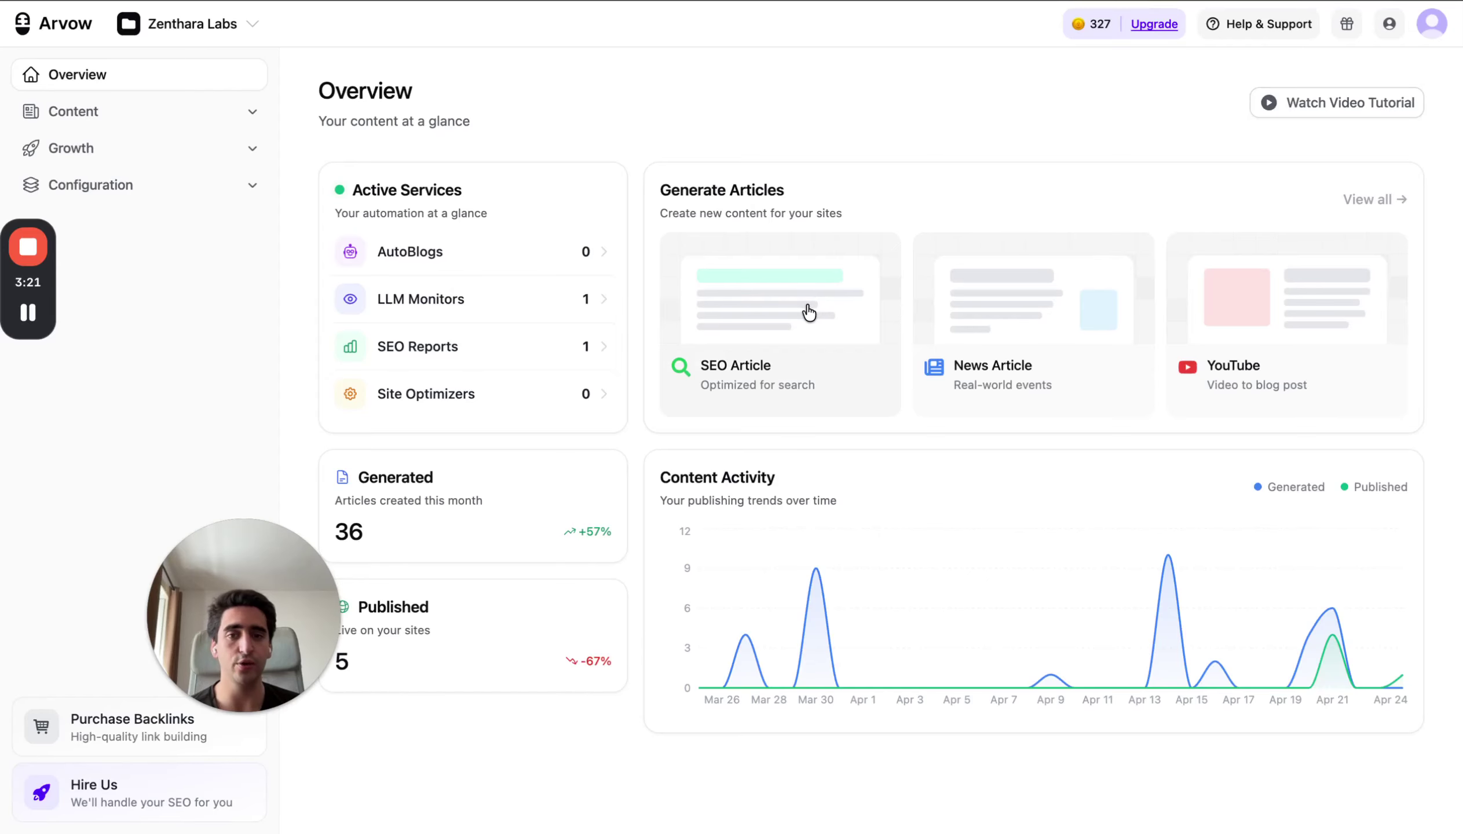
{"action": "left_click", "coordinate": [804, 312]}
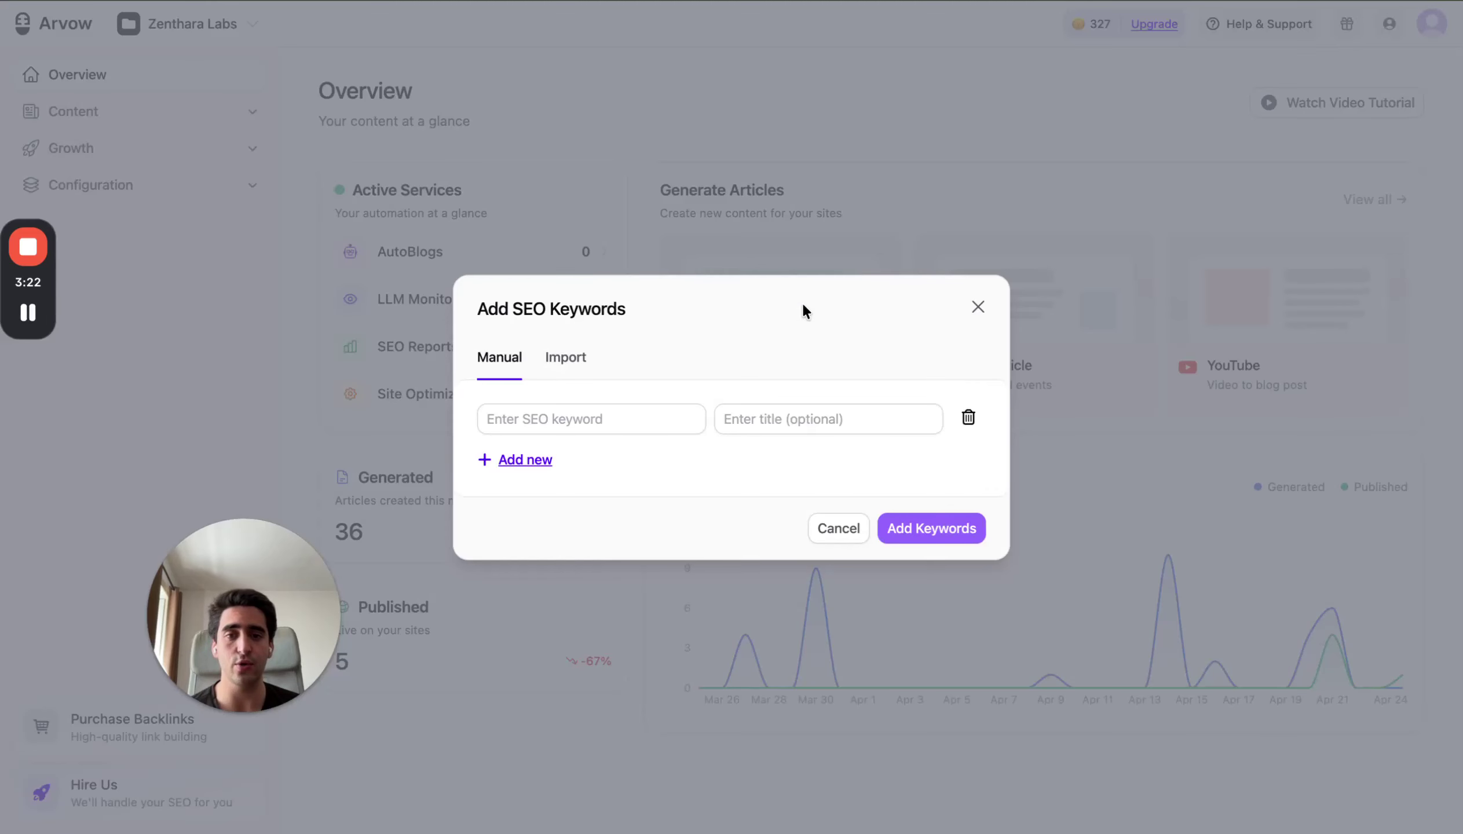
{"action": "left_click", "coordinate": [834, 408]}
{"action": "key", "text": "super+v"}
{"action": "mouse_move", "coordinate": [813, 415]}
{"action": "left_mouse_down"}
{"action": "mouse_move", "coordinate": [645, 411]}
{"action": "mouse_move", "coordinate": [813, 417]}
{"action": "left_mouse_up"}
Enter "Red light therapy" as the article's SEO keyword and add it to the campaign
{"action": "left_click", "coordinate": [570, 407]}
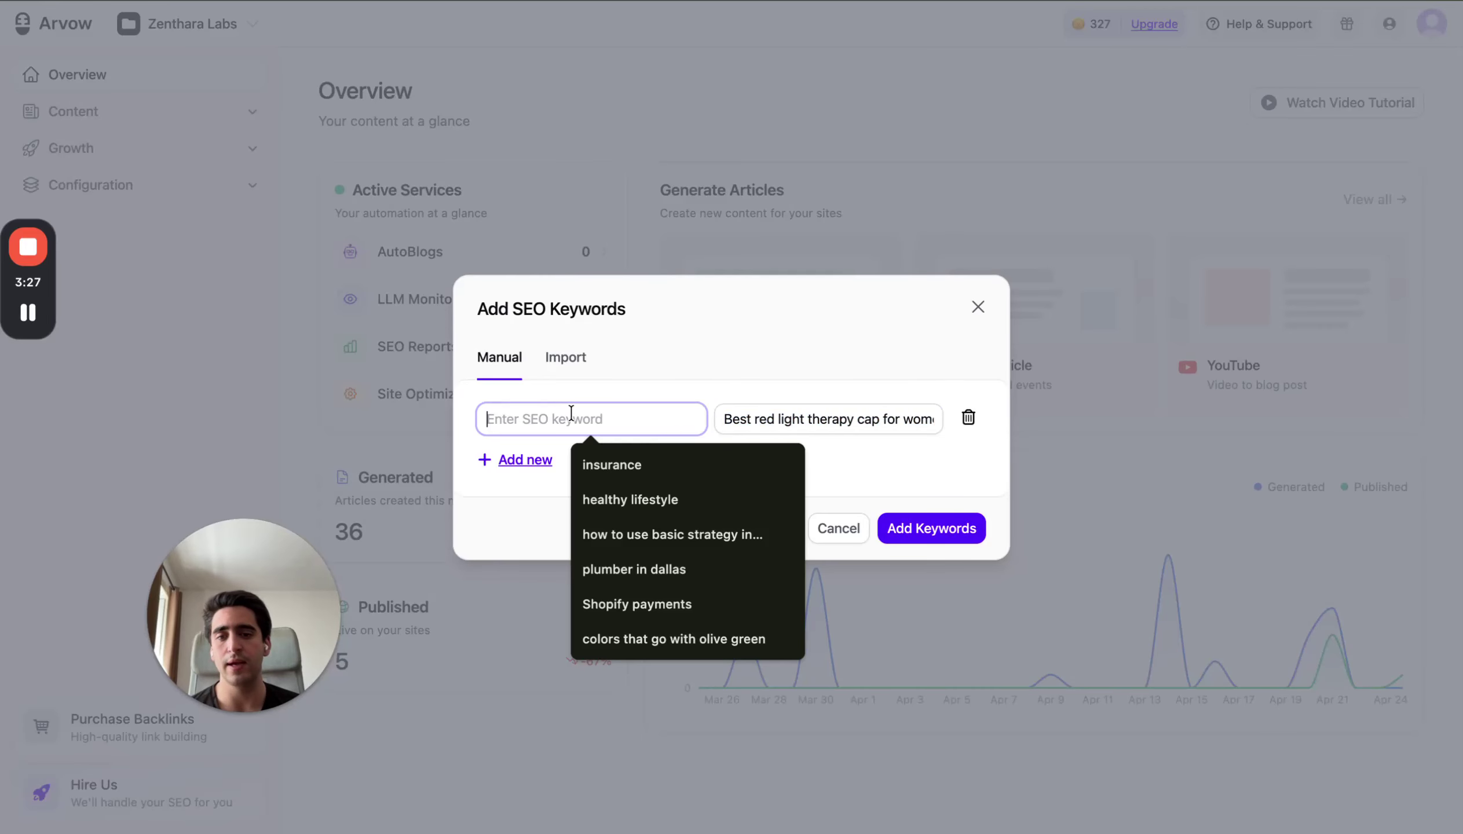
{"action": "type", "text": "red"}
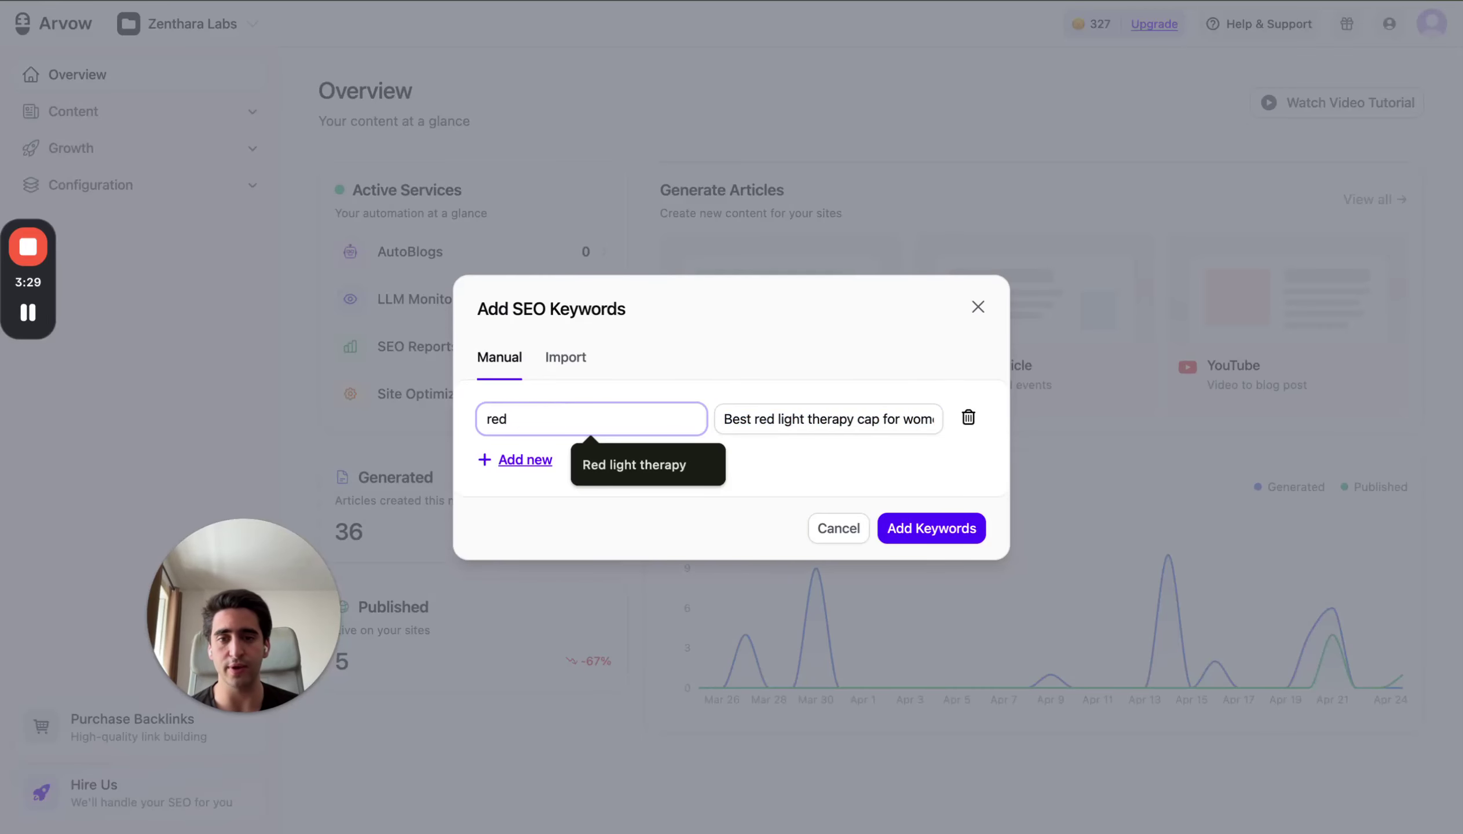
{"action": "key", "text": "Return"}
{"action": "left_click", "coordinate": [917, 526]}
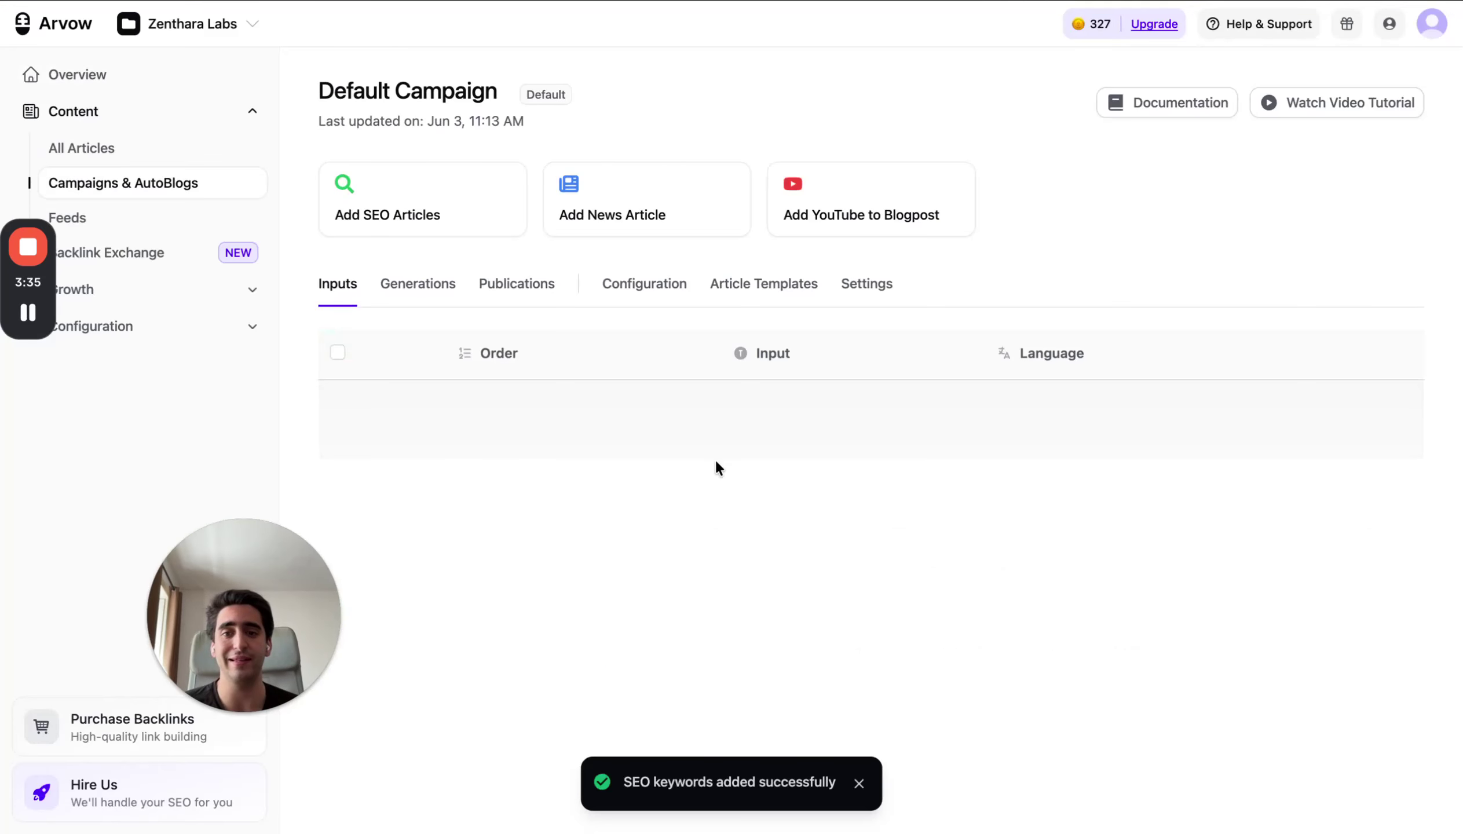
Find the generated article "How long does it take to see results from a red light therapy cap?" among all articles and open it
{"action": "left_click", "coordinate": [170, 147]}
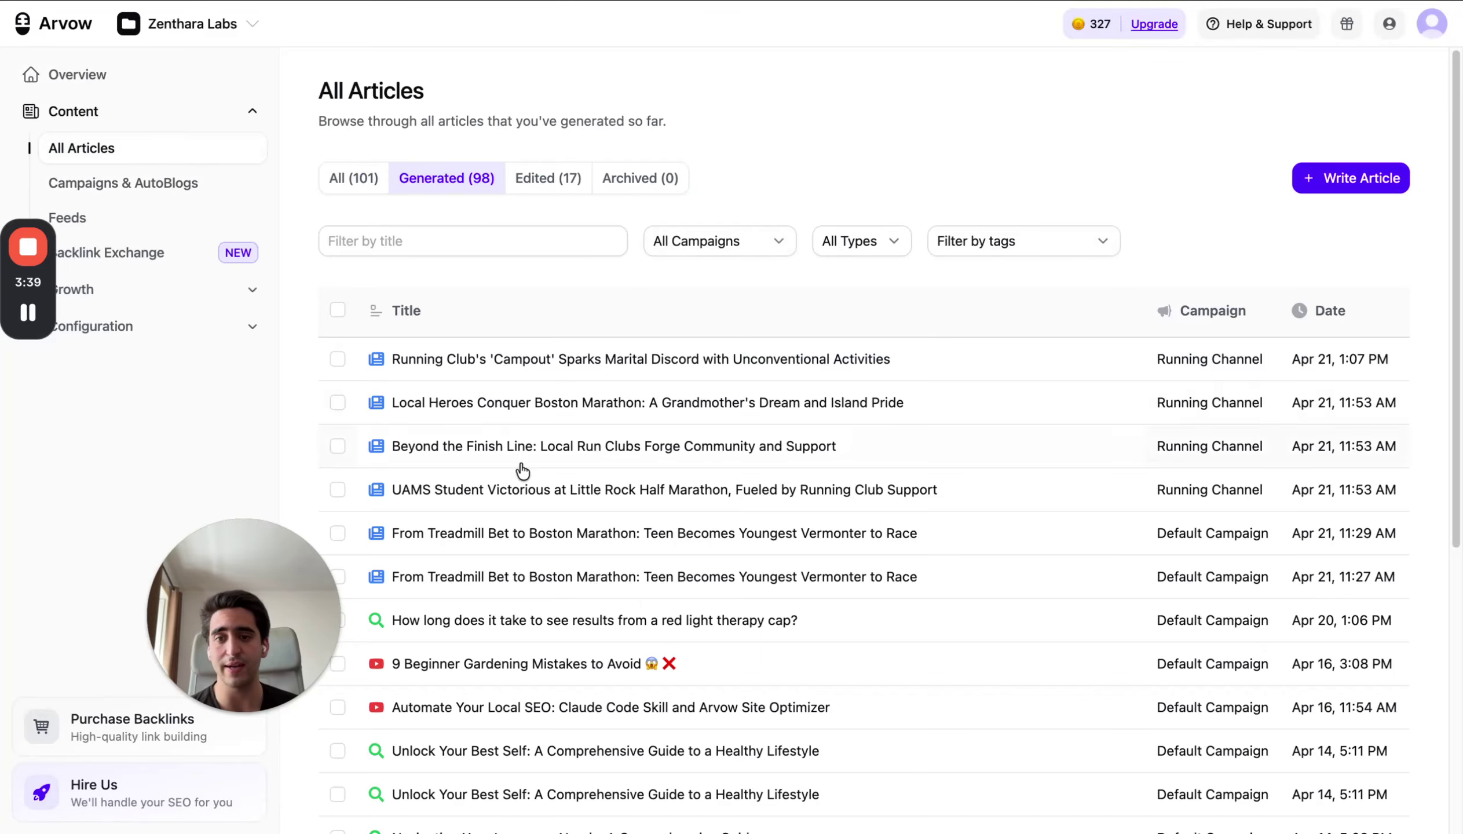
{"action": "scroll", "coordinate": [522, 471], "scroll_direction": "down", "scroll_amount": 2}
{"action": "scroll", "coordinate": [522, 476], "scroll_direction": "down", "scroll_amount": 3}
{"action": "scroll", "coordinate": [465, 302], "scroll_direction": "up", "scroll_amount": 4}
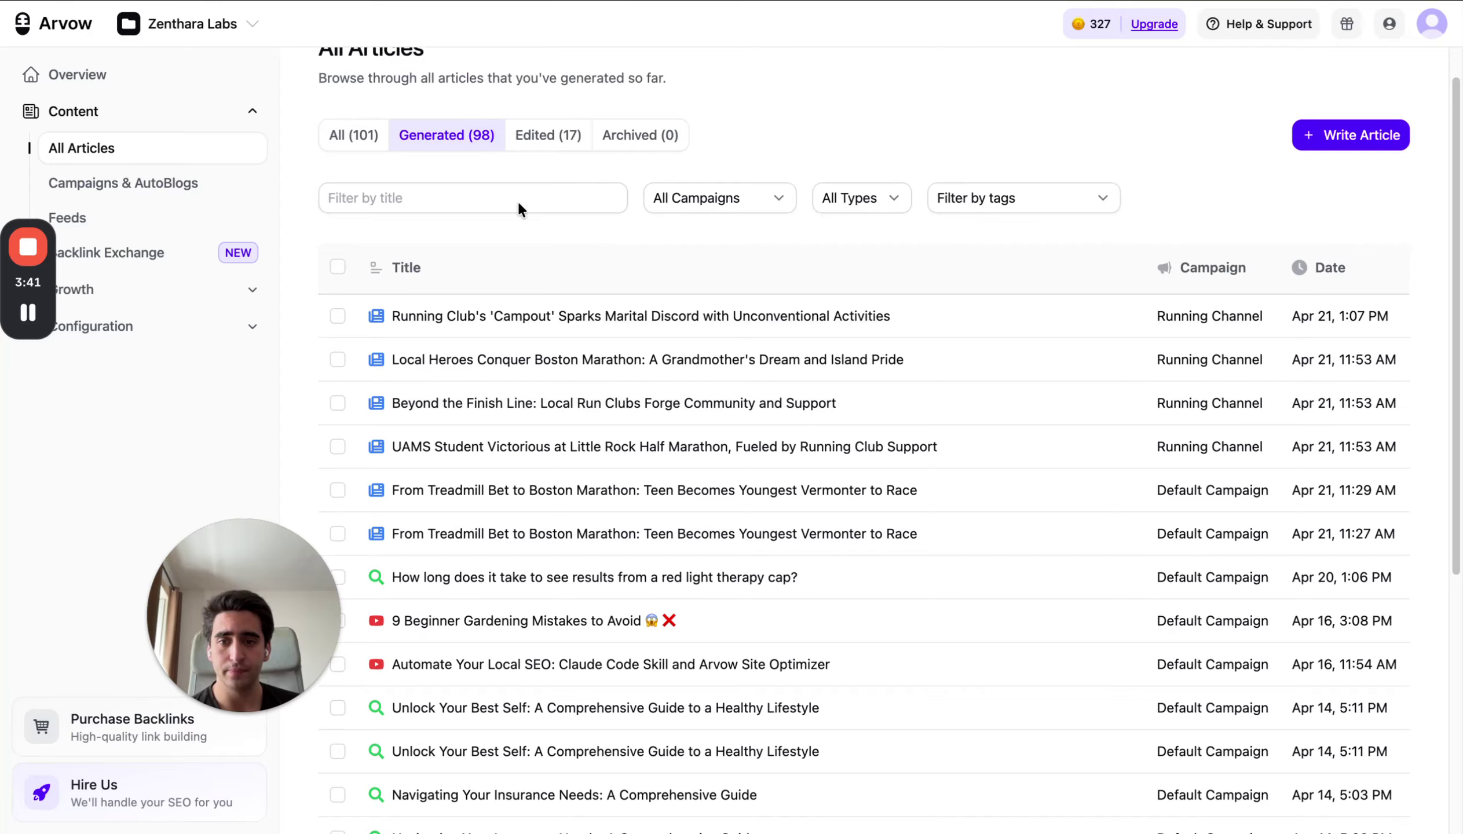
{"action": "left_click", "coordinate": [680, 574]}
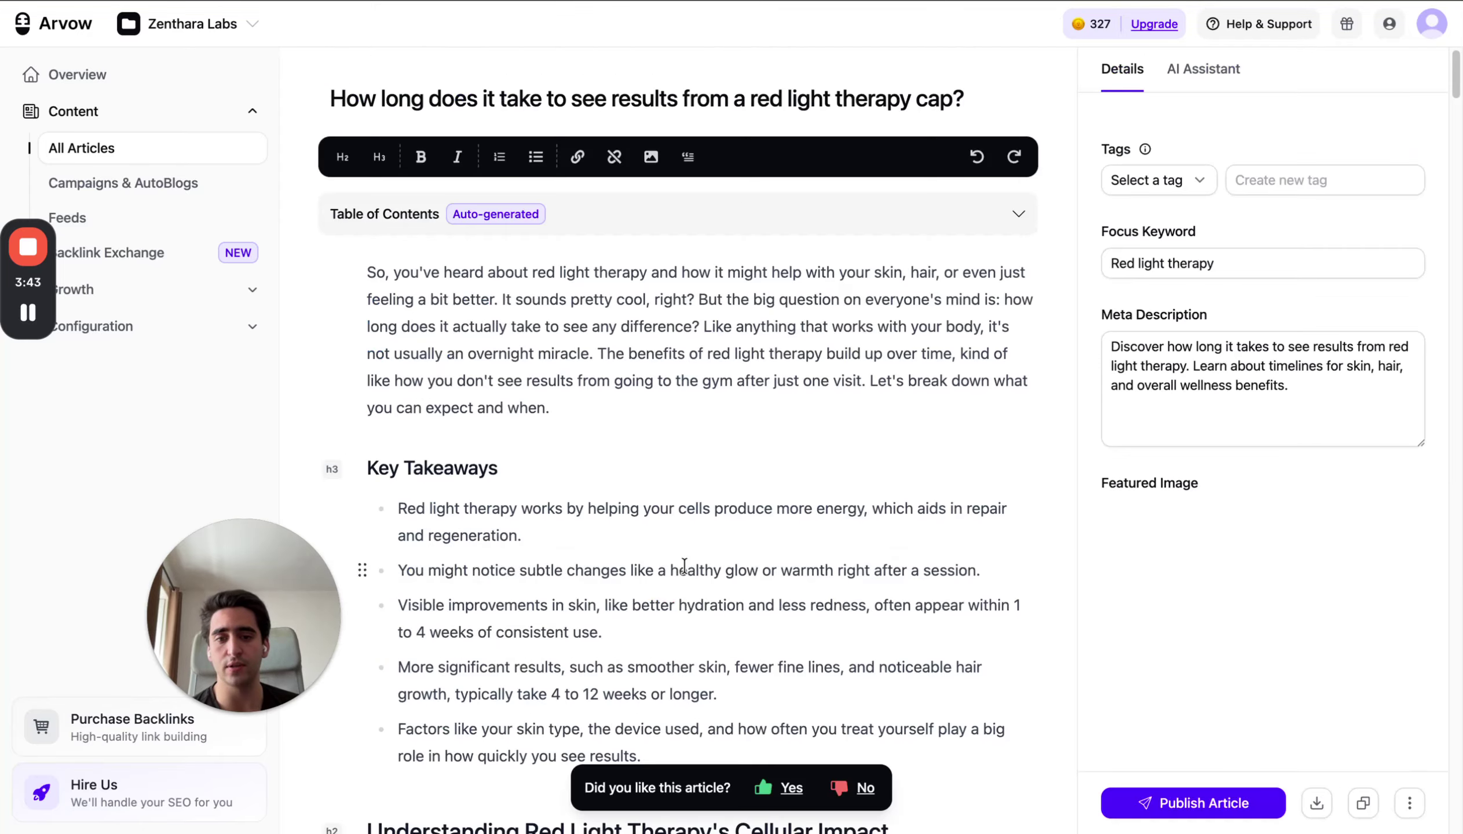
Skim the generated article from its Key Takeaways to the final question, then return to its beginning
{"action": "scroll", "coordinate": [697, 378], "scroll_direction": "down", "scroll_amount": 3}
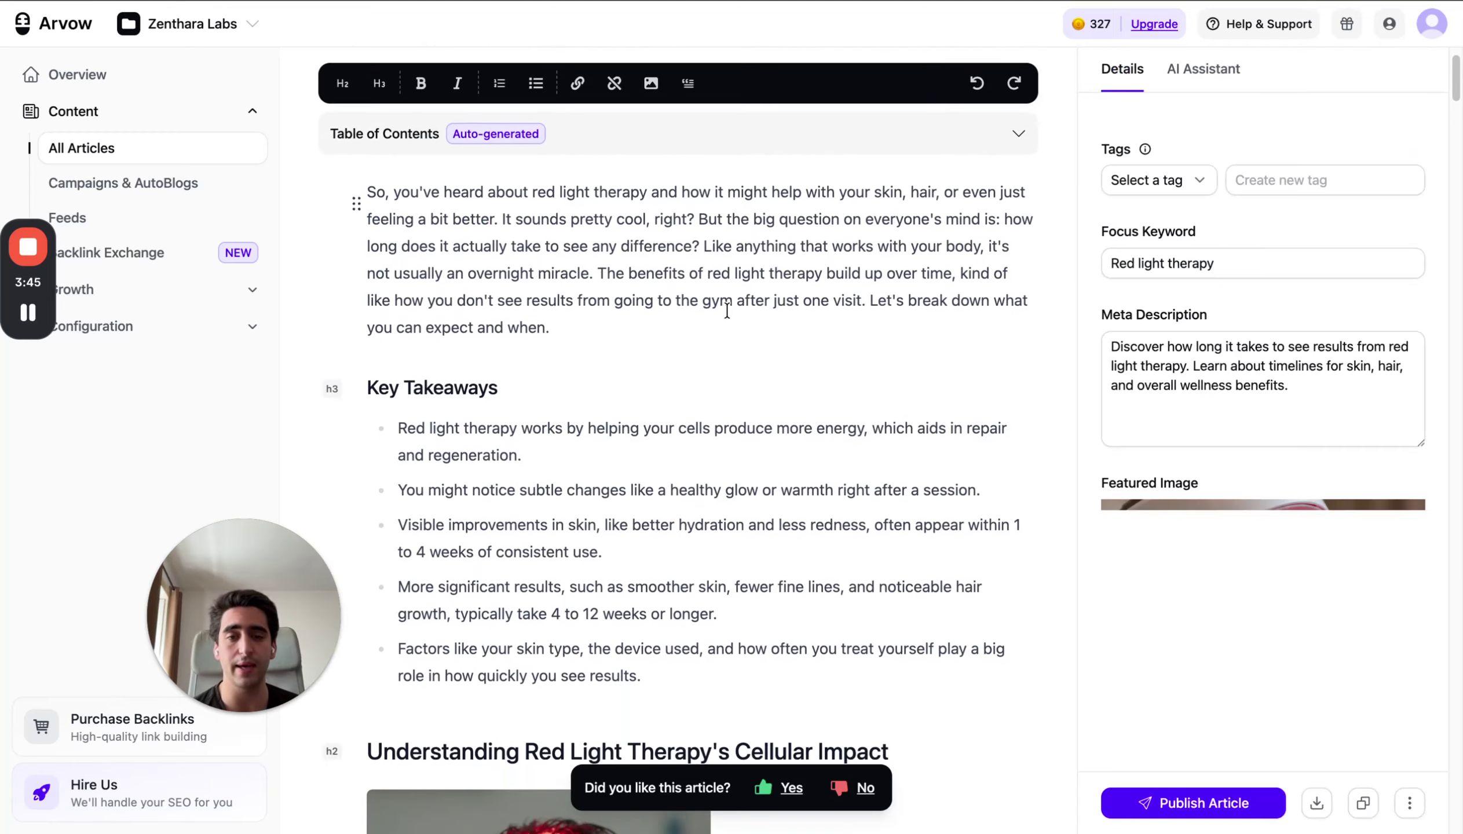
{"action": "scroll", "coordinate": [725, 312], "scroll_direction": "down", "scroll_amount": 20}
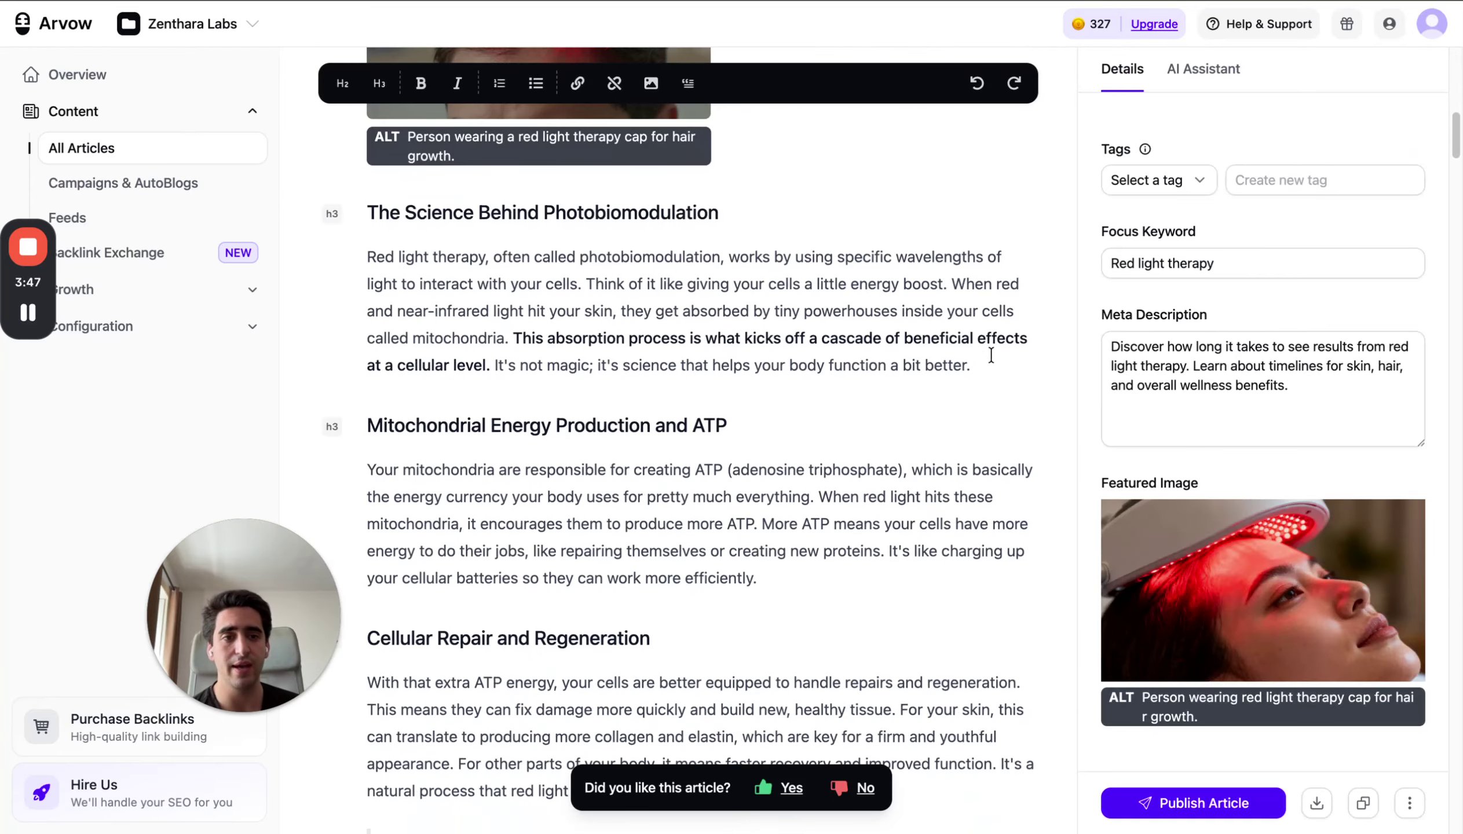
{"action": "scroll", "coordinate": [991, 355], "scroll_direction": "down", "scroll_amount": 20}
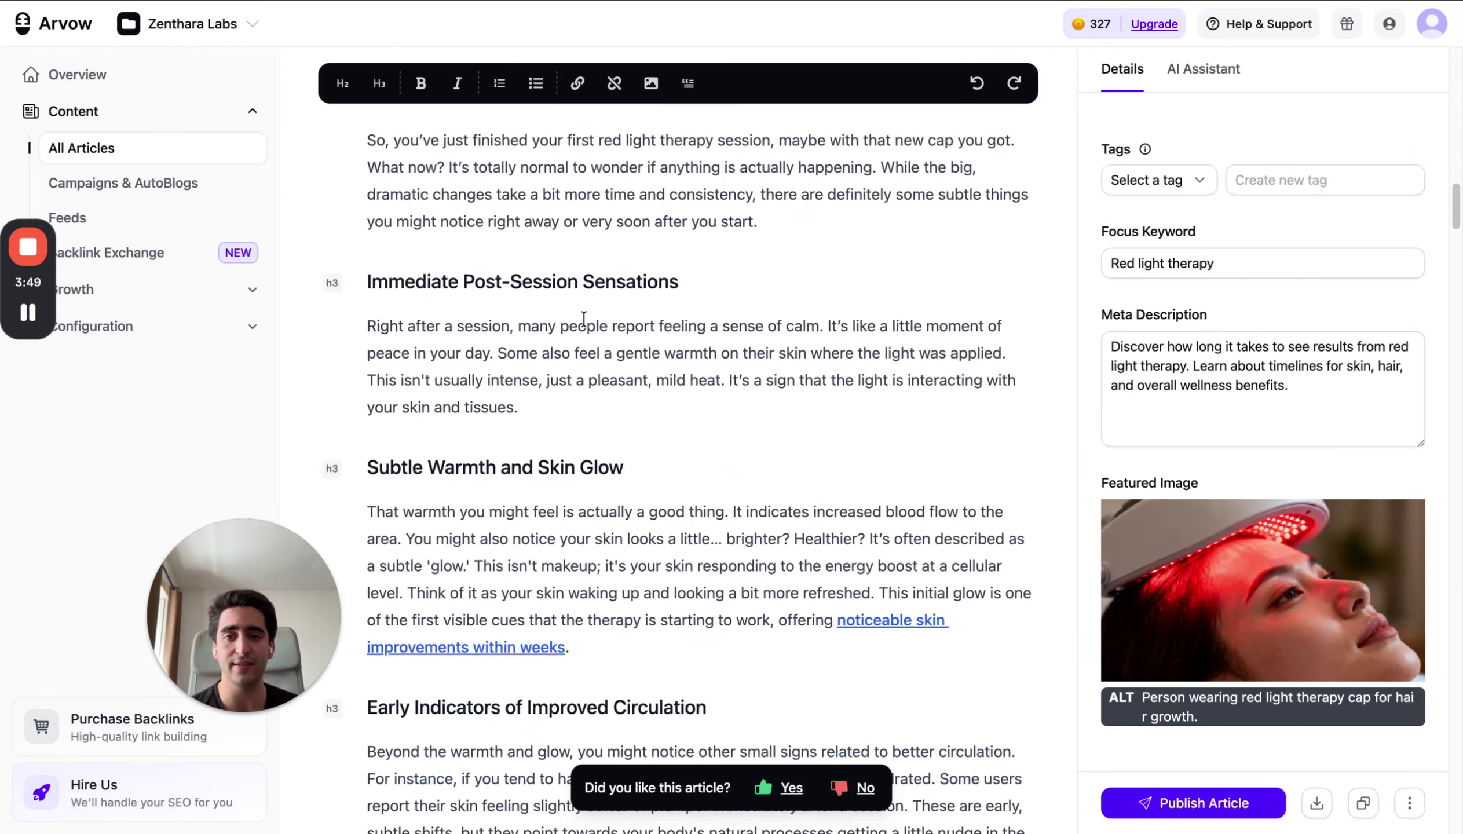
{"action": "scroll", "coordinate": [573, 324], "scroll_direction": "down", "scroll_amount": 15}
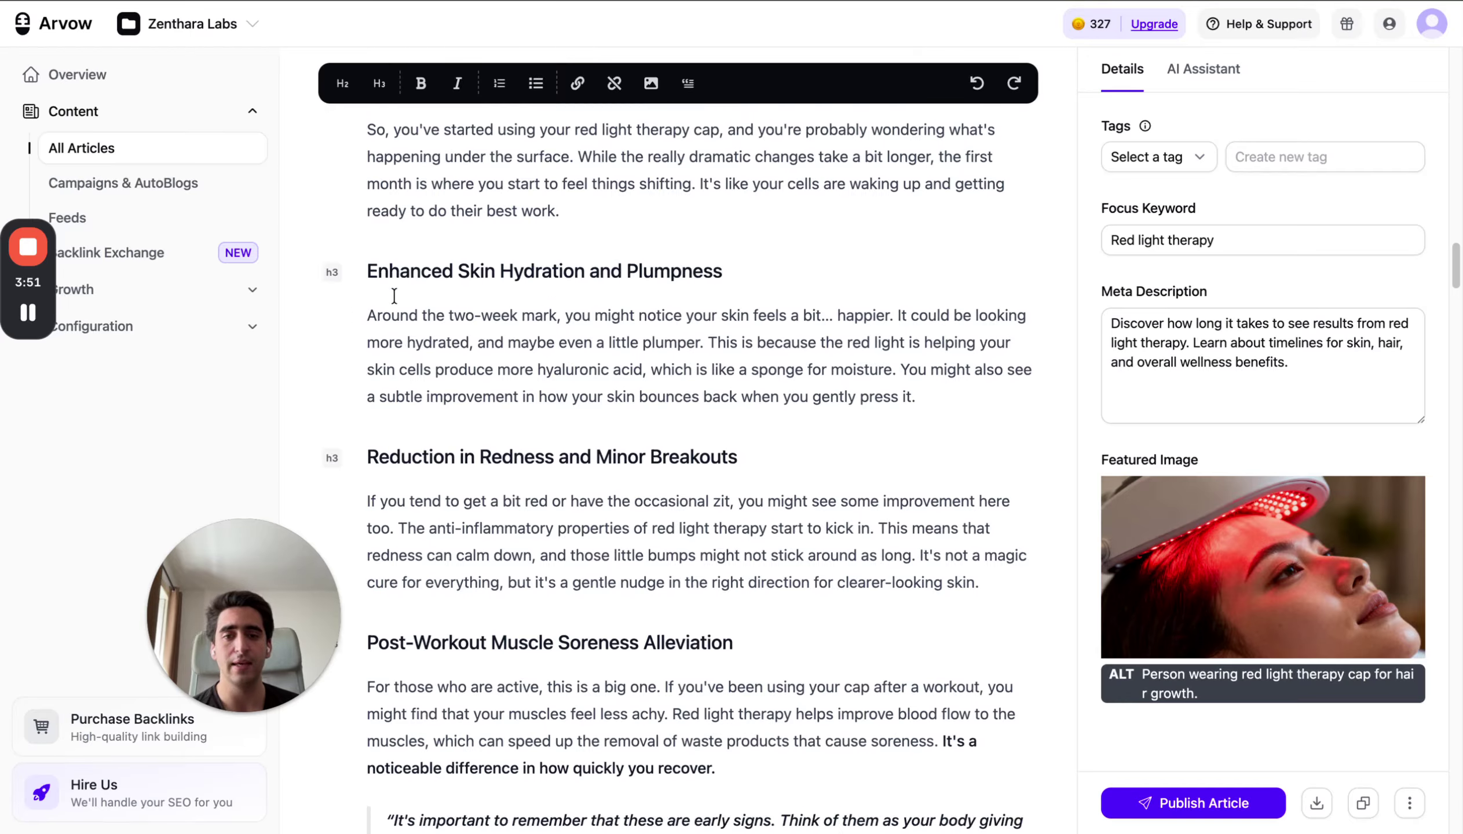
{"action": "scroll", "coordinate": [391, 288], "scroll_direction": "down", "scroll_amount": 15}
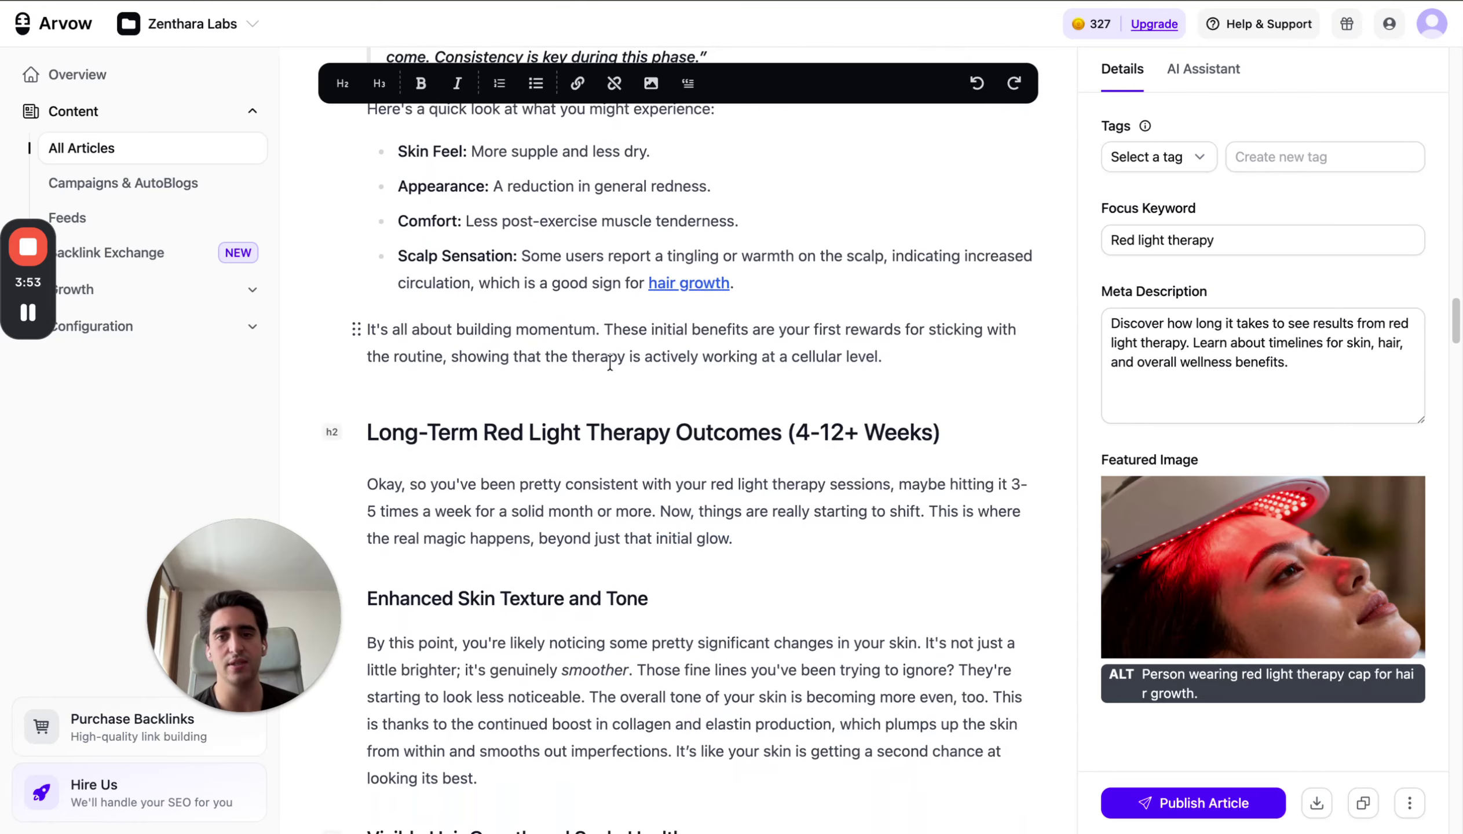
{"action": "scroll", "coordinate": [604, 377], "scroll_direction": "down", "scroll_amount": 15}
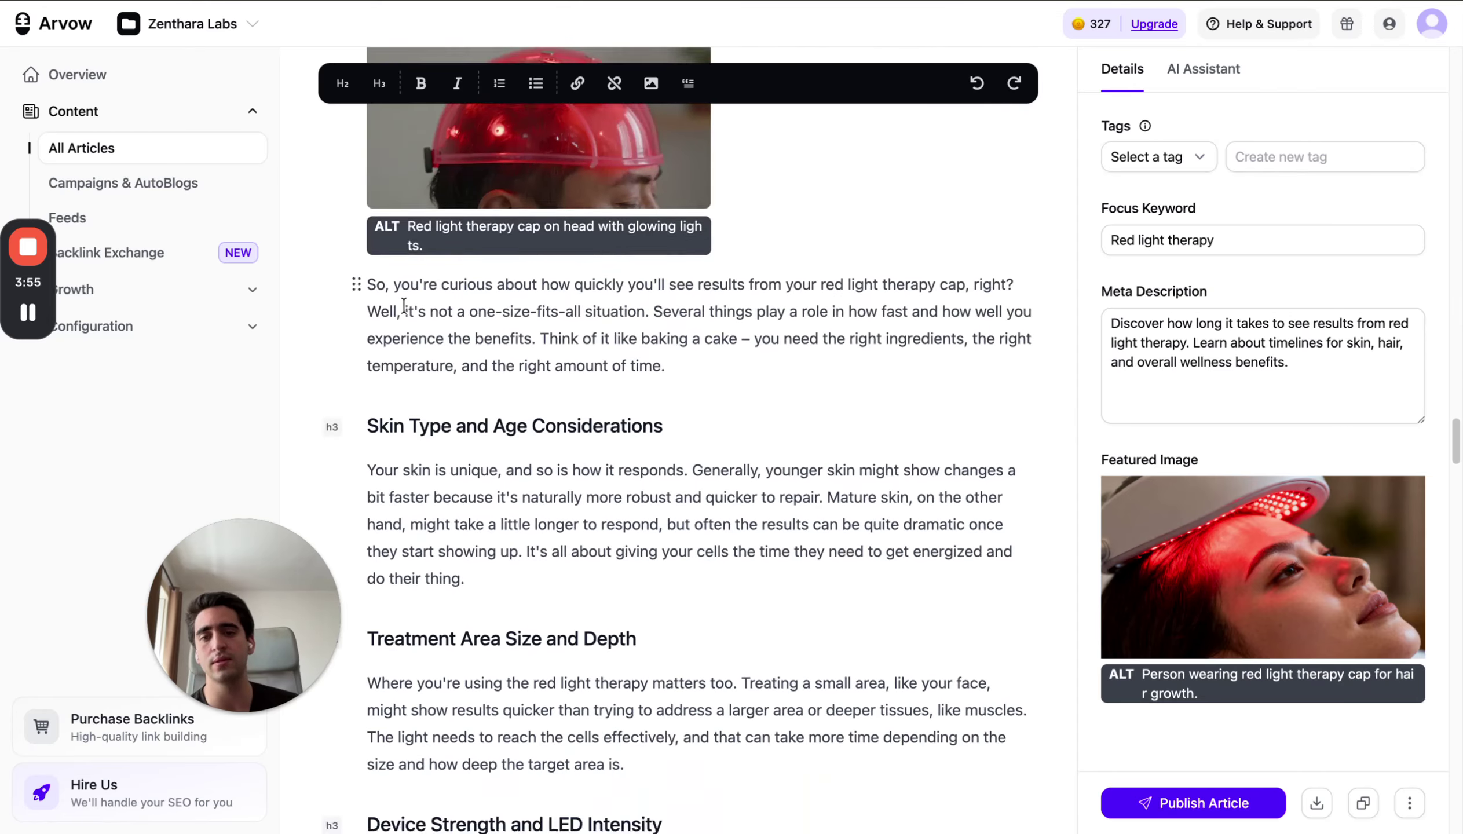
{"action": "scroll", "coordinate": [388, 298], "scroll_direction": "down", "scroll_amount": 15}
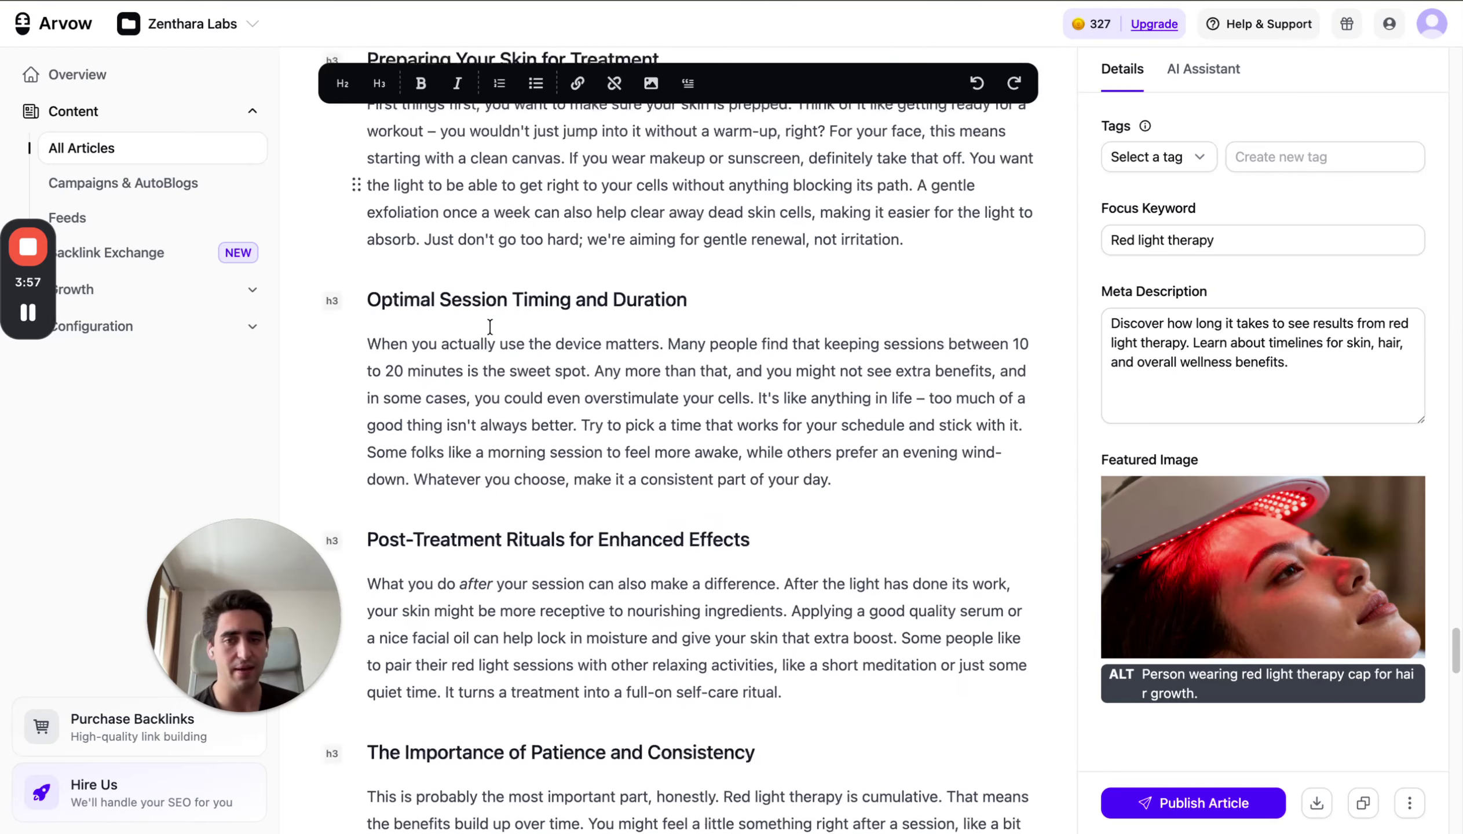
{"action": "scroll", "coordinate": [493, 327], "scroll_direction": "down", "scroll_amount": 15}
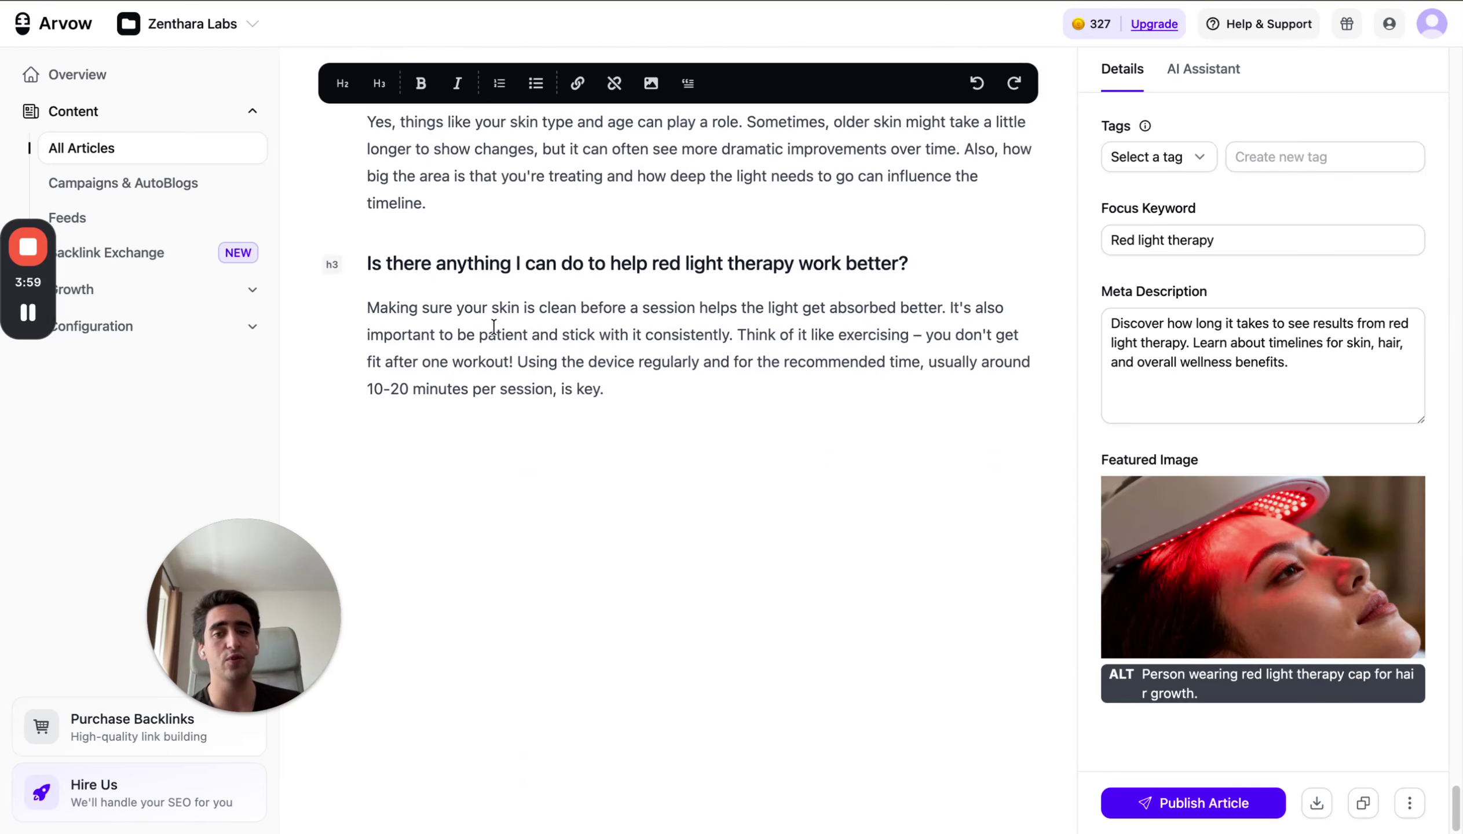
{"action": "scroll", "coordinate": [494, 327], "scroll_direction": "up", "scroll_amount": 20}
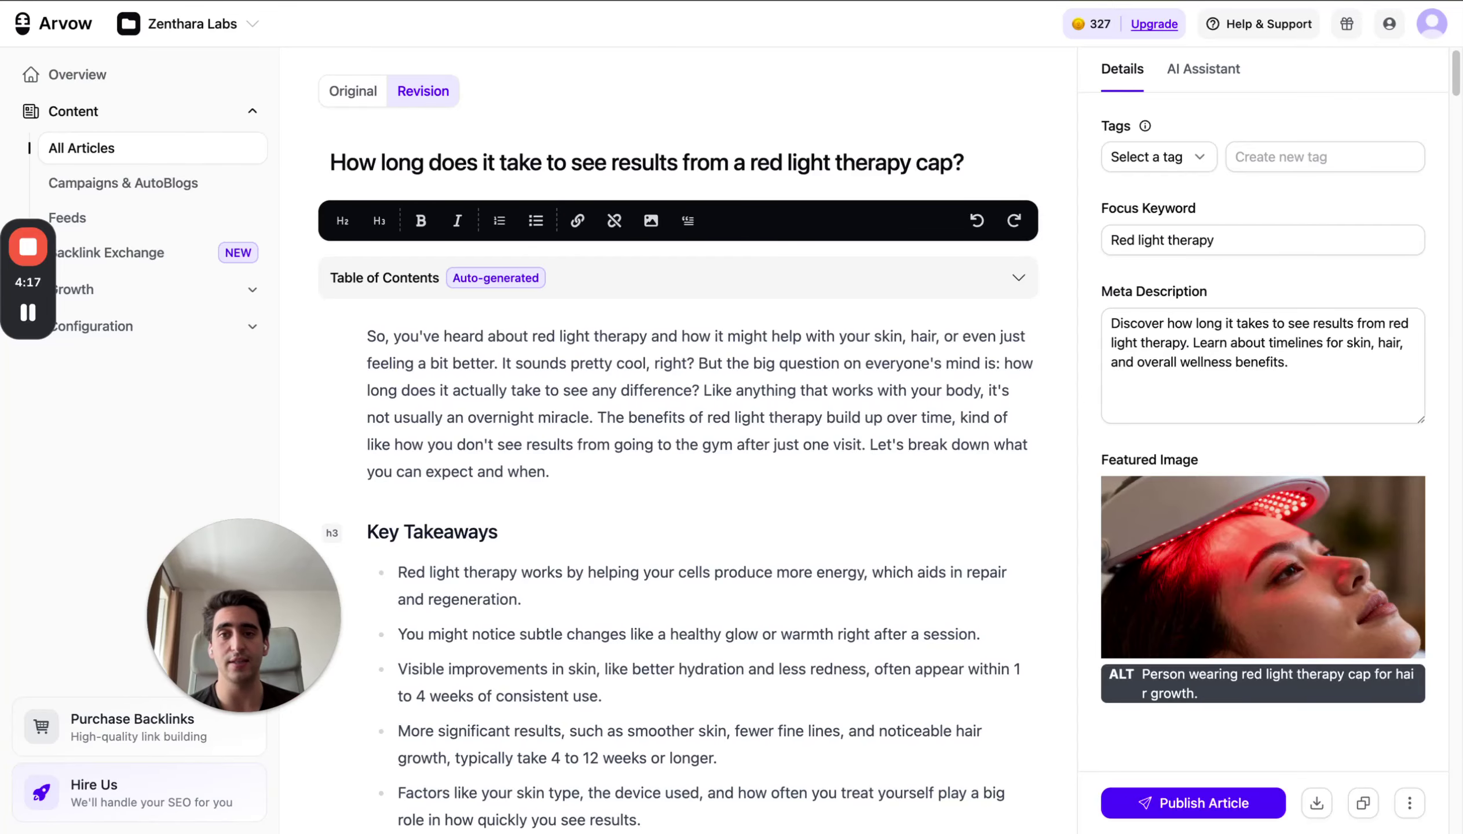
Switch to the tldraw board and view the AI citations and organic traffic screenshot beside the LLM-based link building notes
{"action": "key", "text": "ctrl+Tab"}
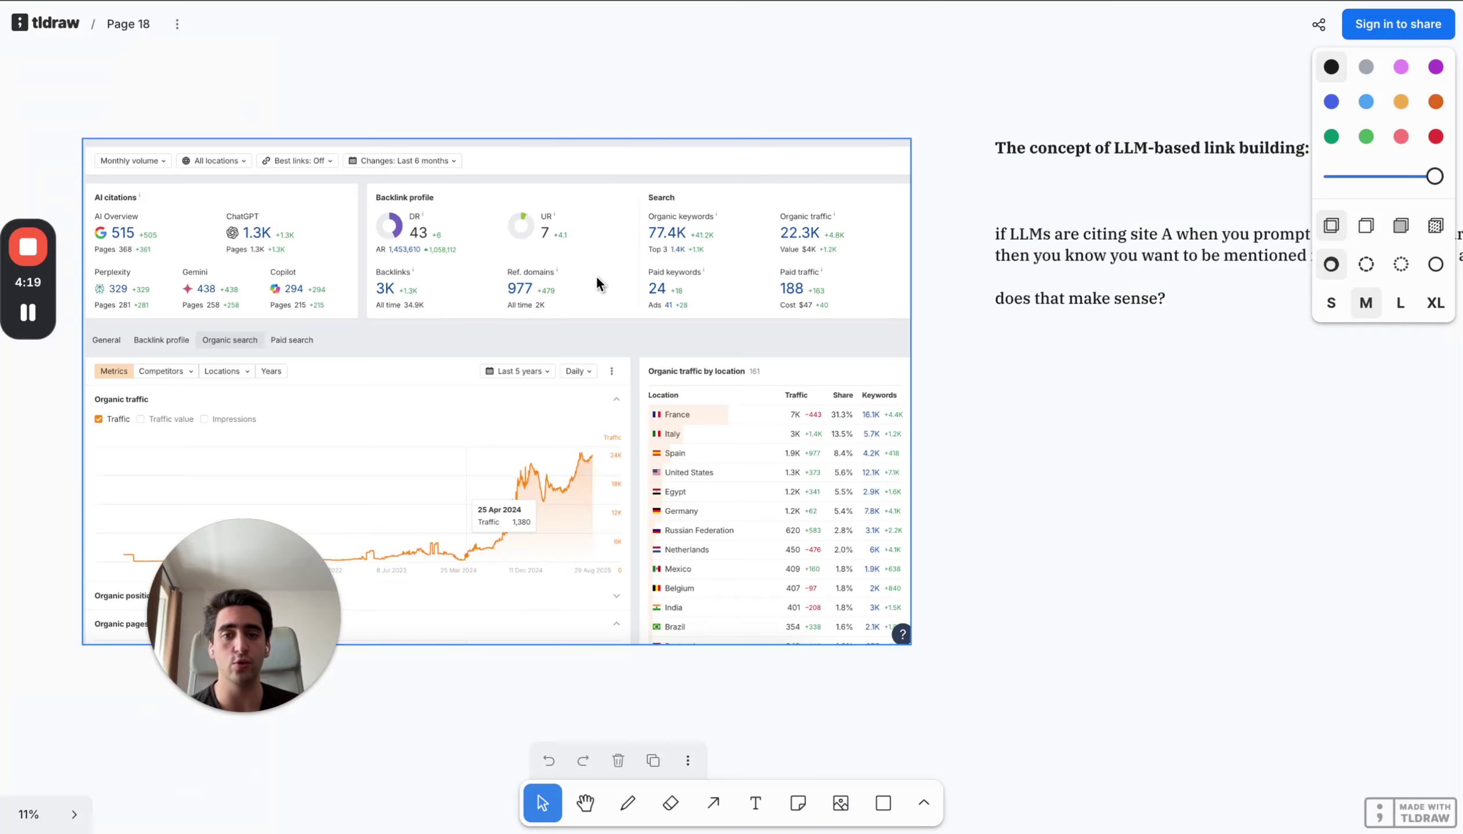
{"action": "scroll", "coordinate": [477, 262], "scroll_direction": "up", "scroll_amount": 5}
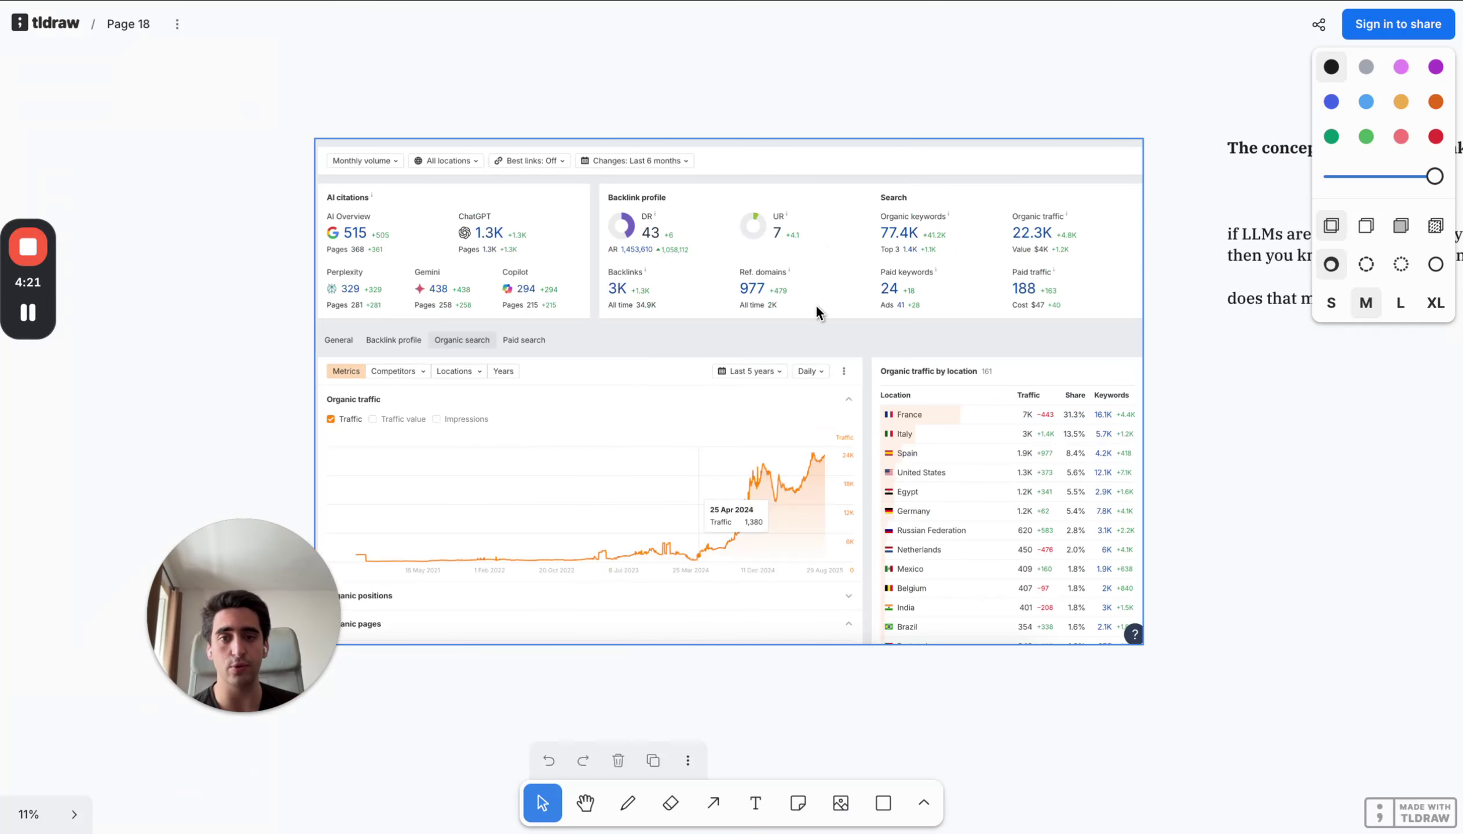